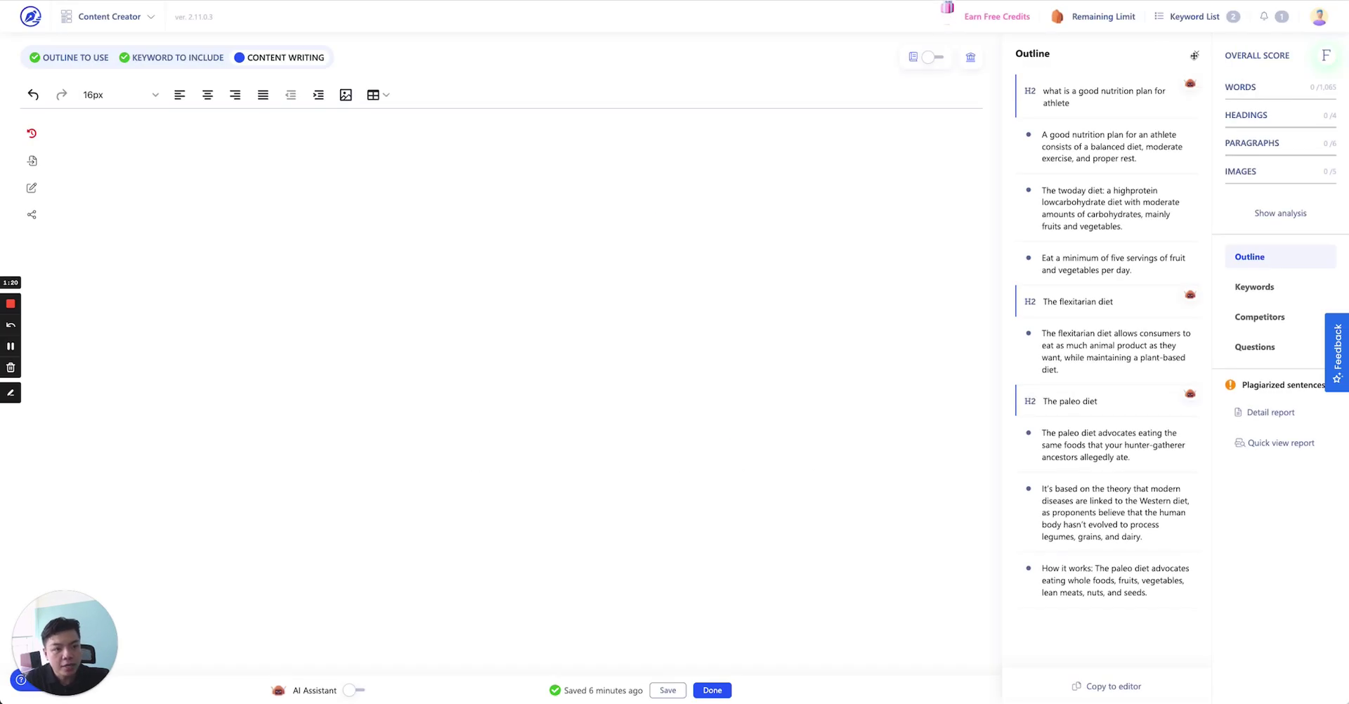
- Review the AI Assistant's Auto write, Outline and Rewrite template categories, including the Explaining templates, and close the assistant
click(352, 691)
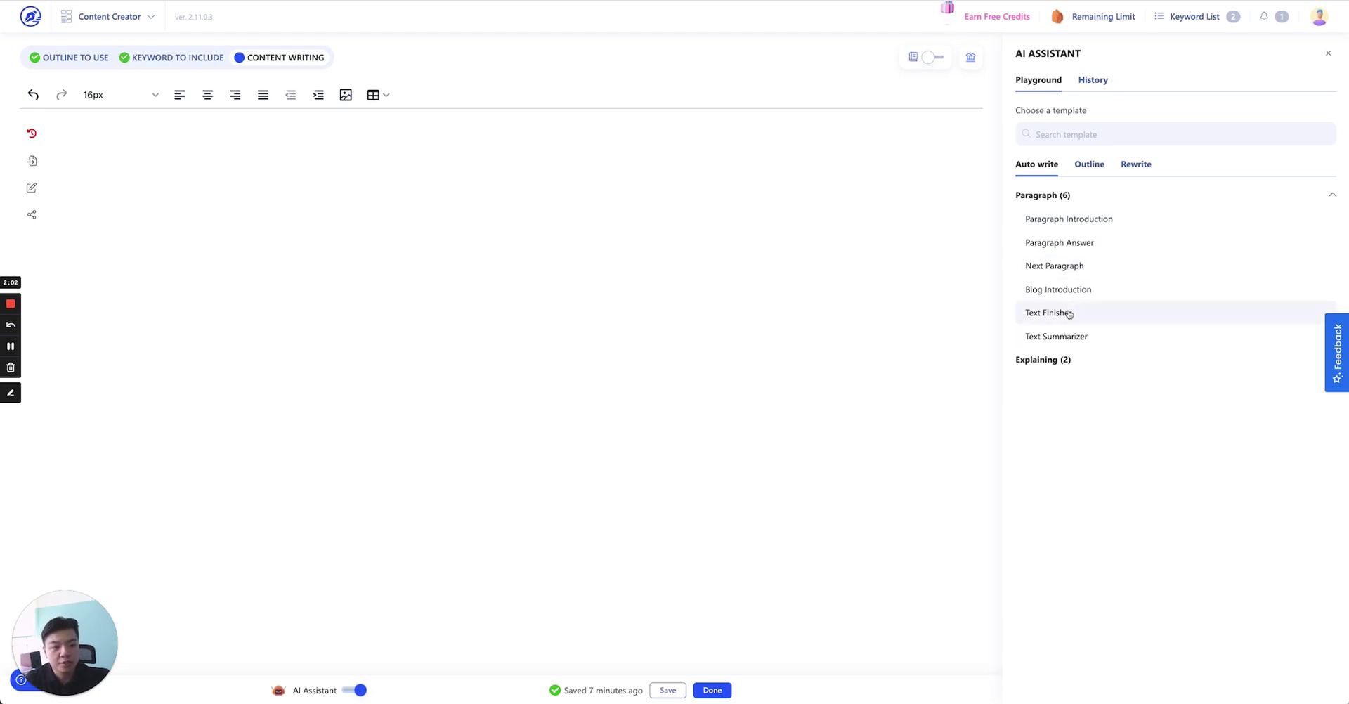
click(1054, 359)
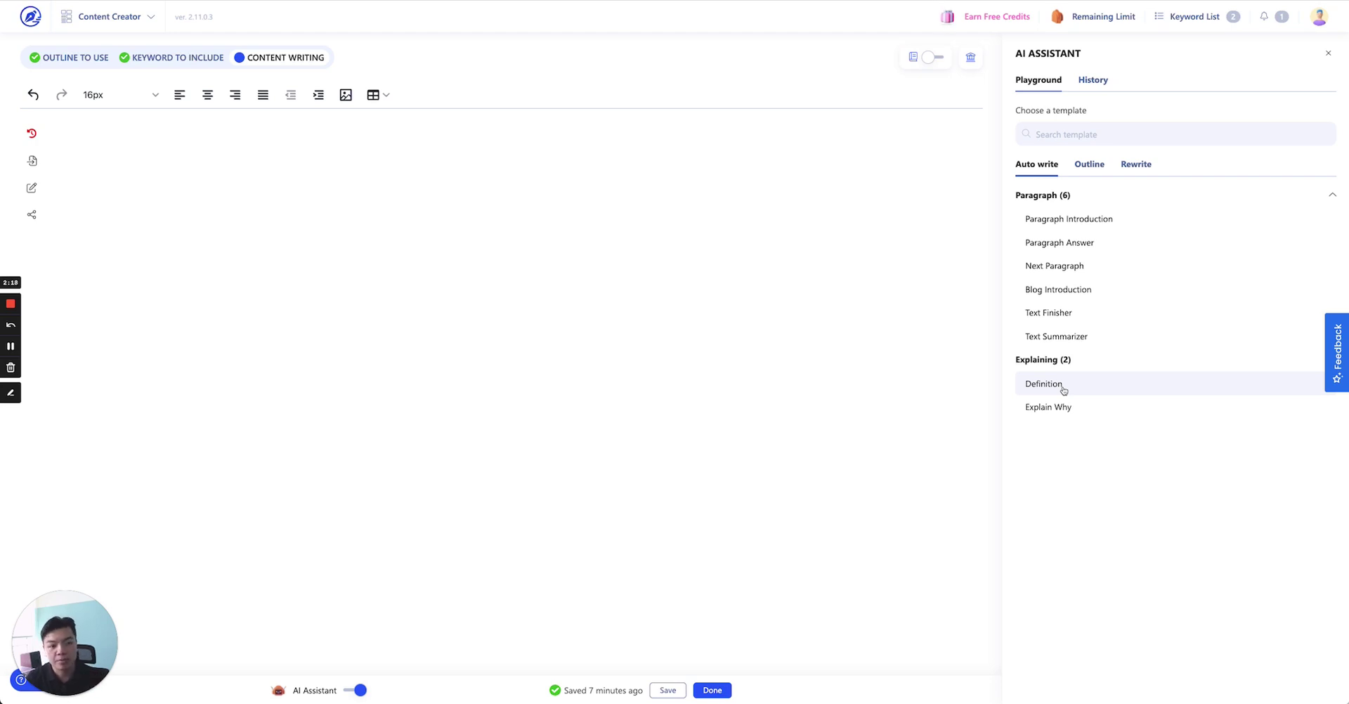
click(1094, 166)
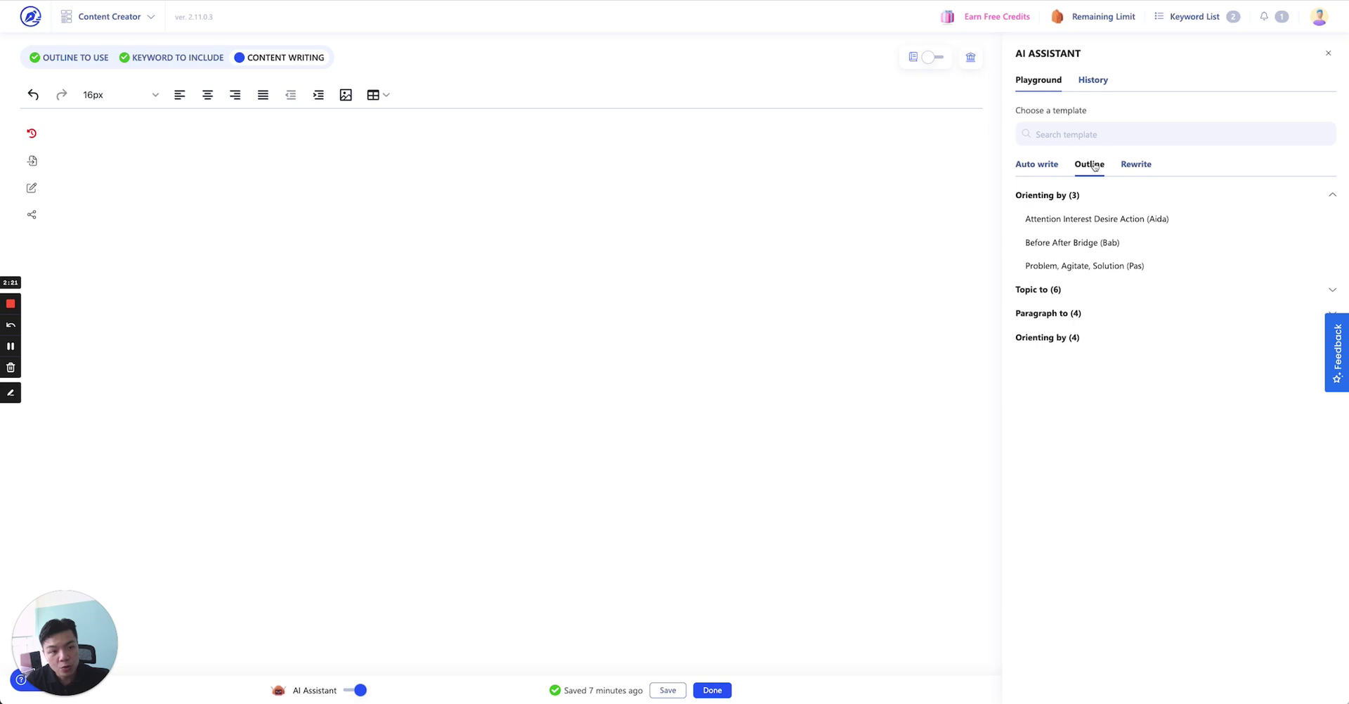
click(1136, 164)
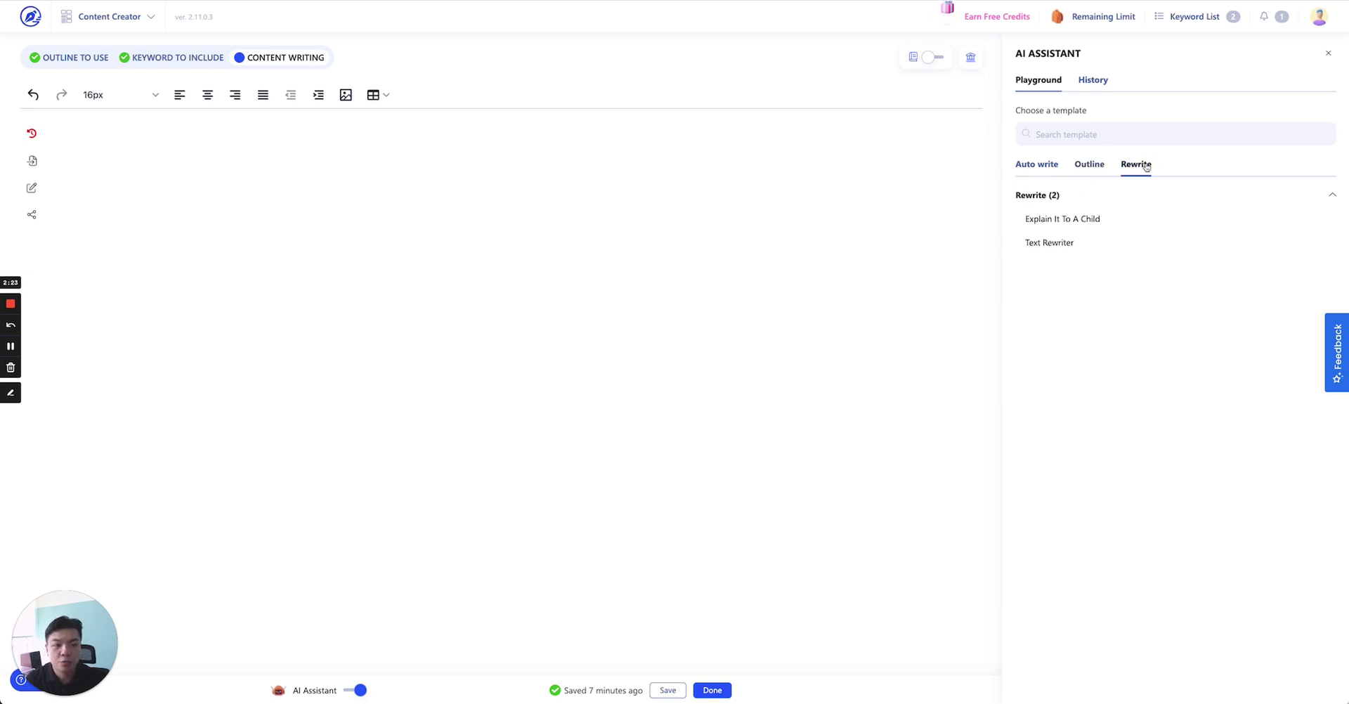
click(1050, 166)
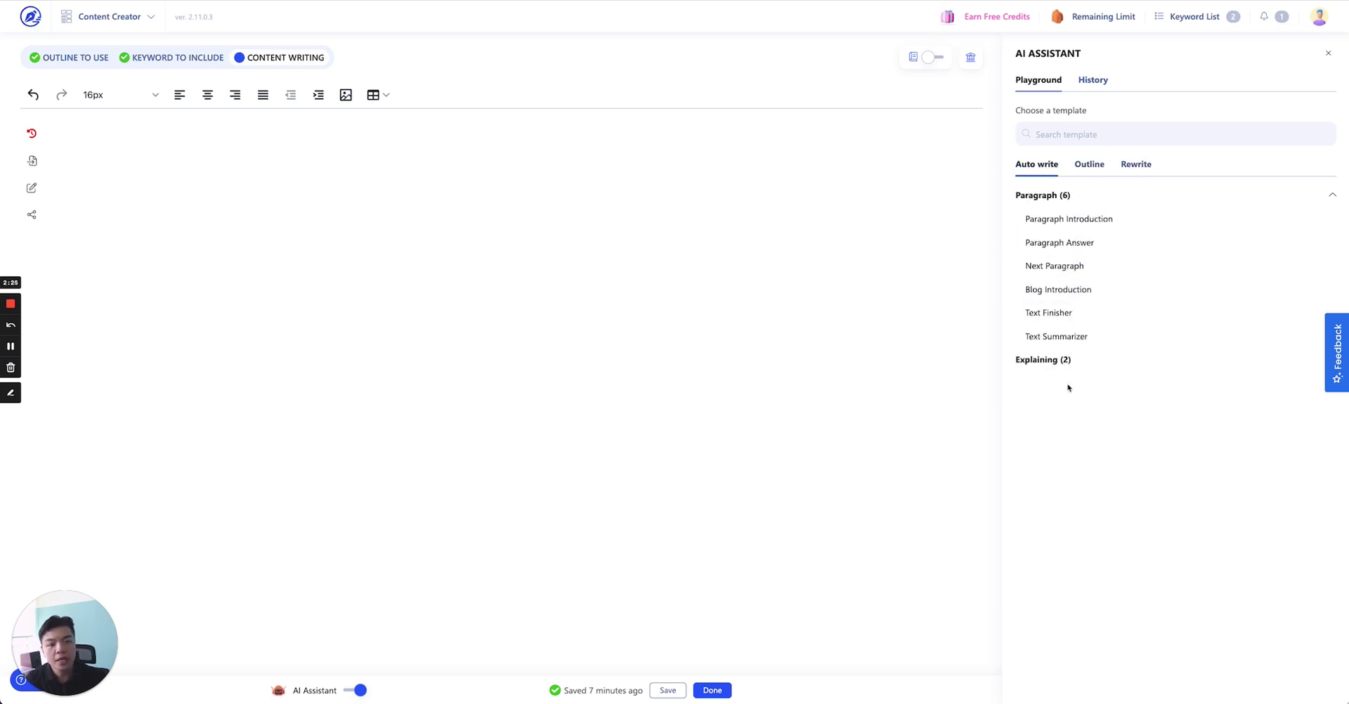
click(1328, 53)
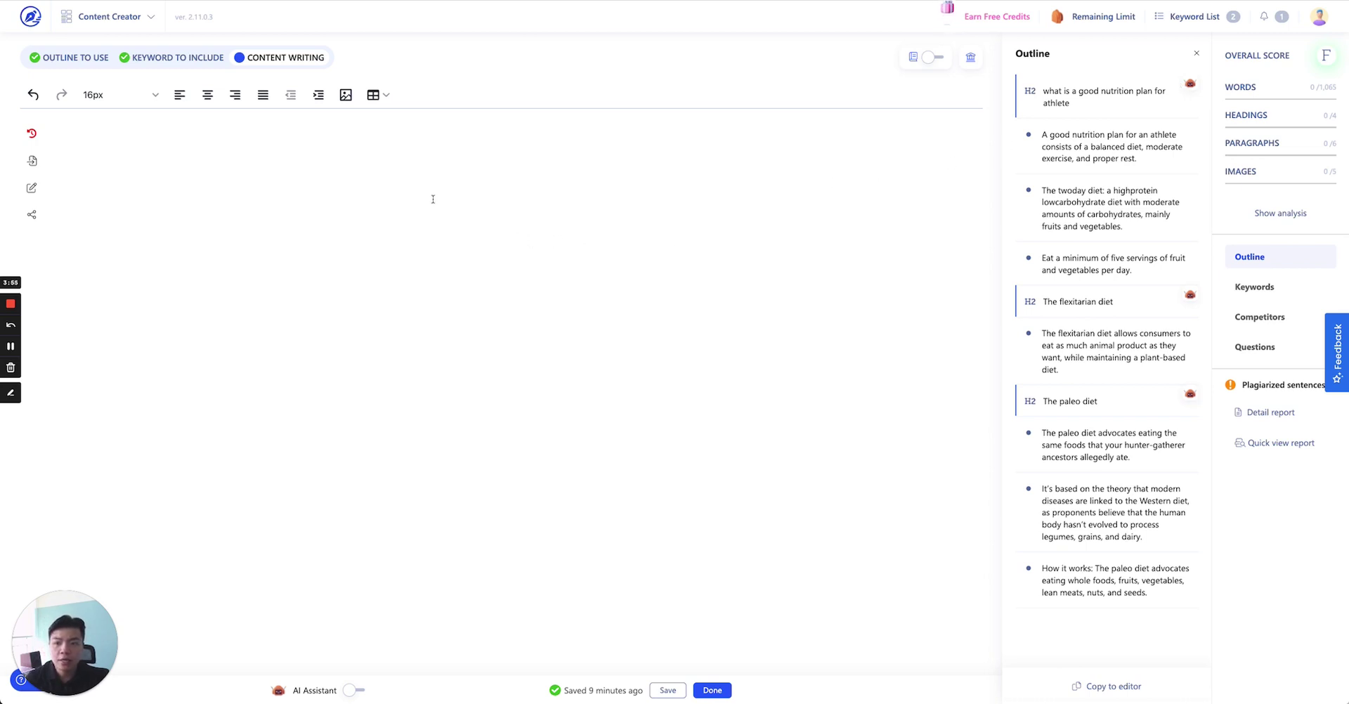
- Check the AI Shortcut options in the empty editor and copy the whole outline into it
click(387, 158)
right_click(340, 147)
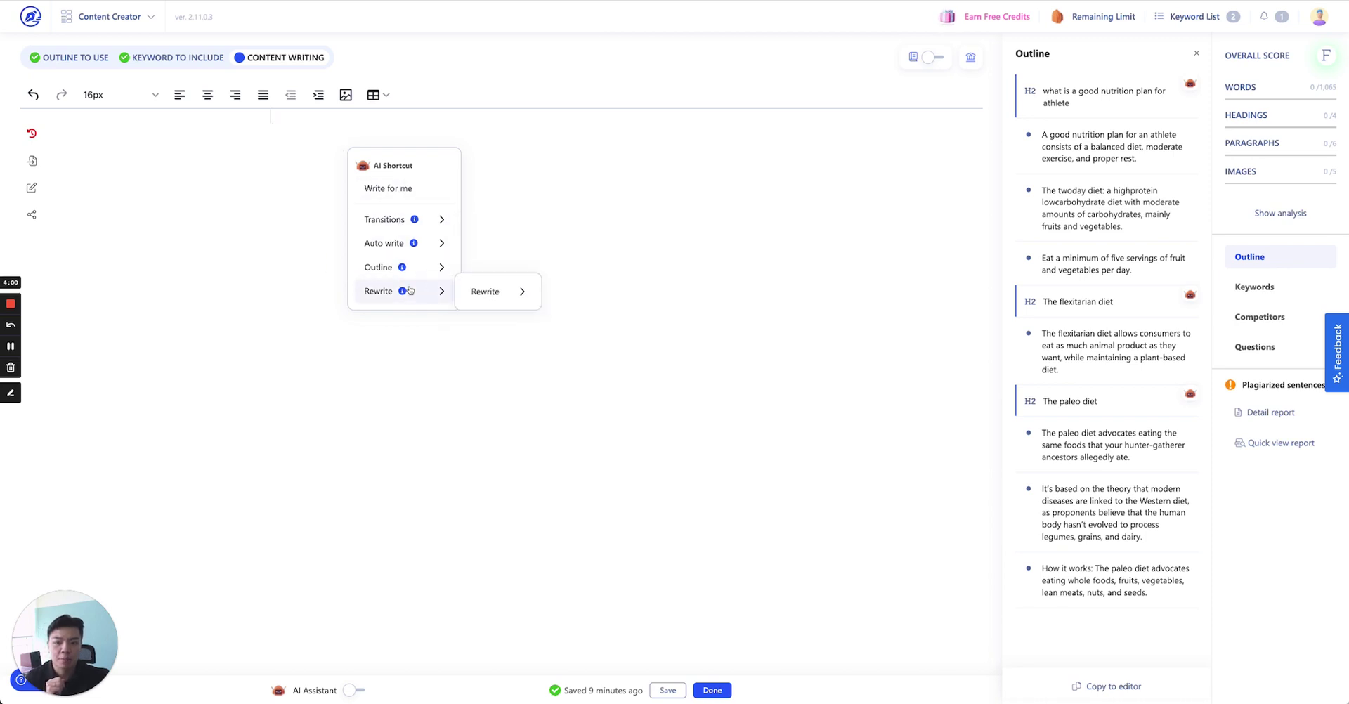
mouse_move(412, 260)
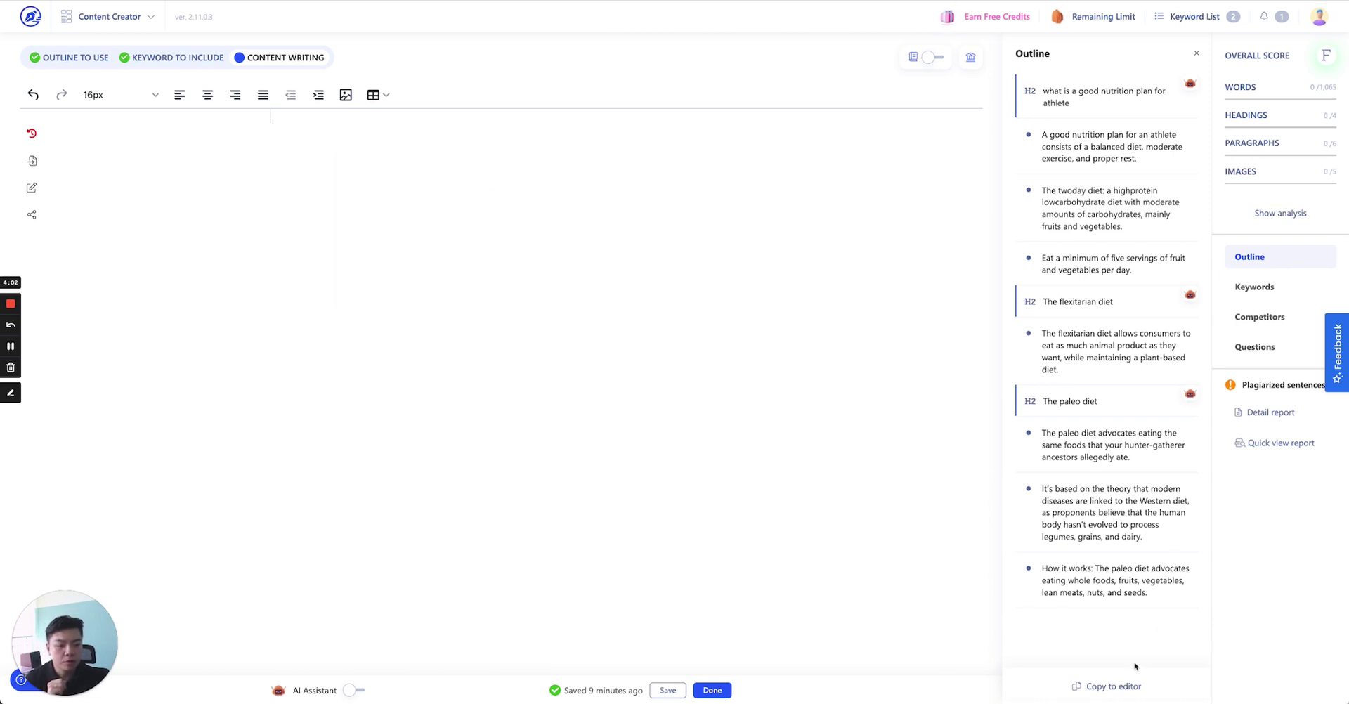
click(1126, 692)
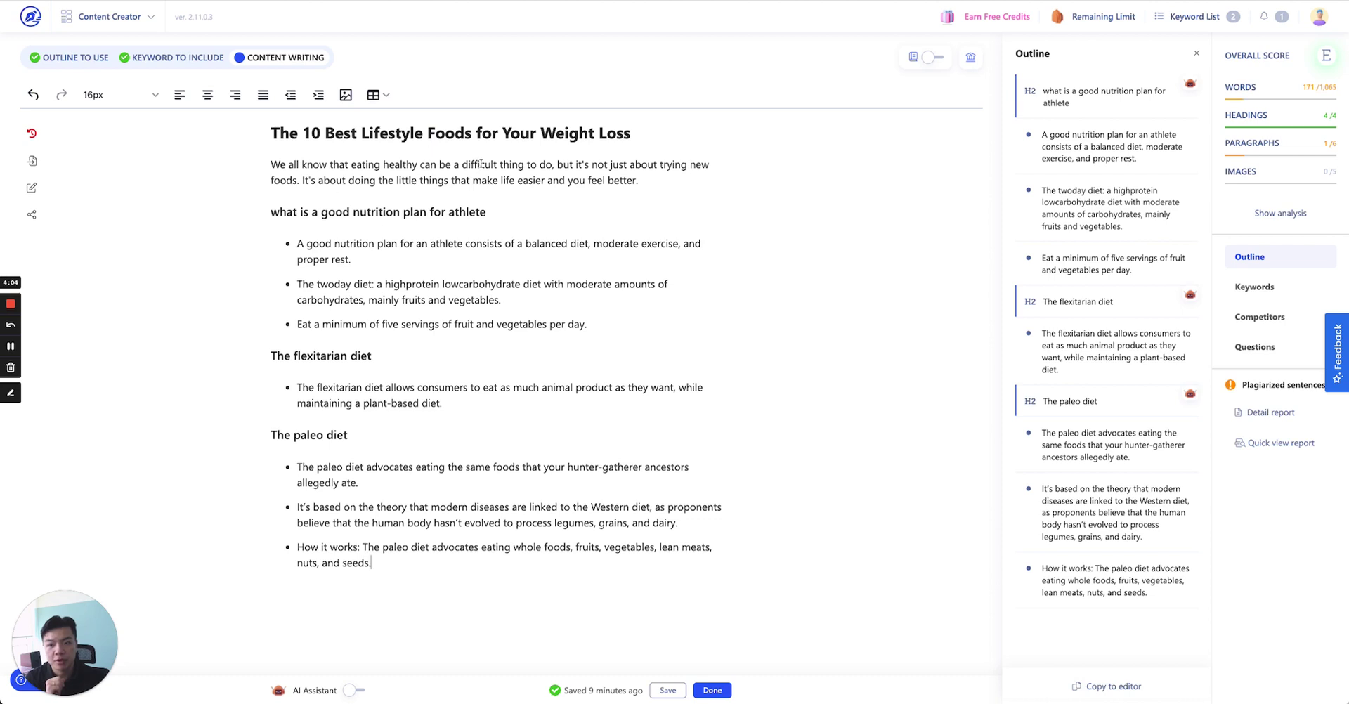
- Highlight the introductory paragraph and check which text the AI Shortcut's Transitions option takes as input
drag(646, 182, 275, 164)
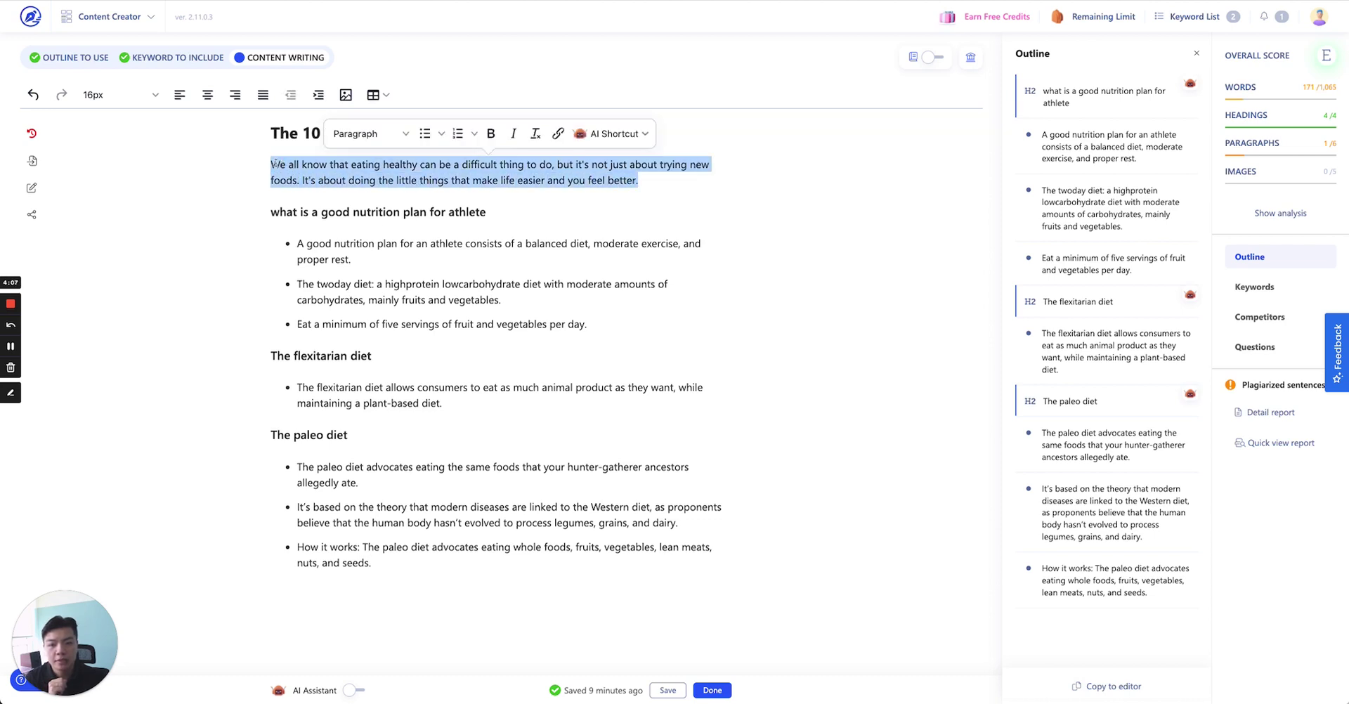
click(620, 138)
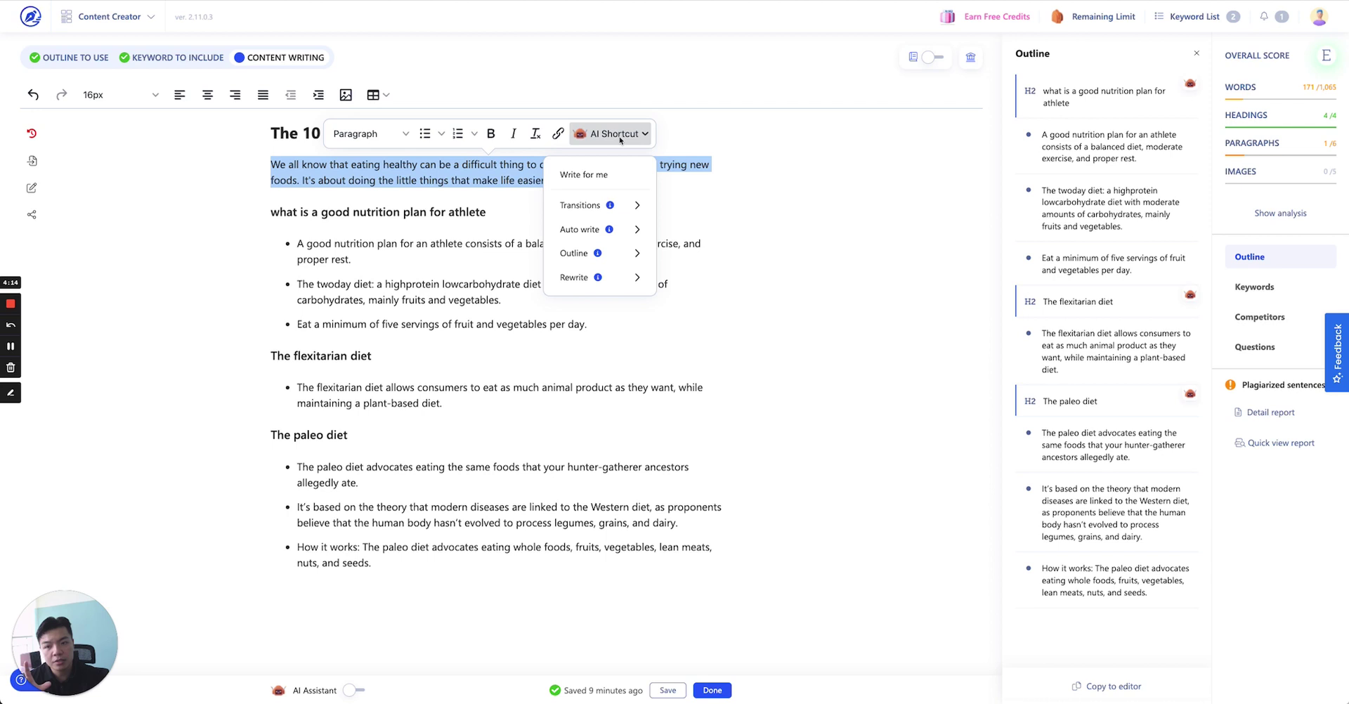
mouse_move(611, 208)
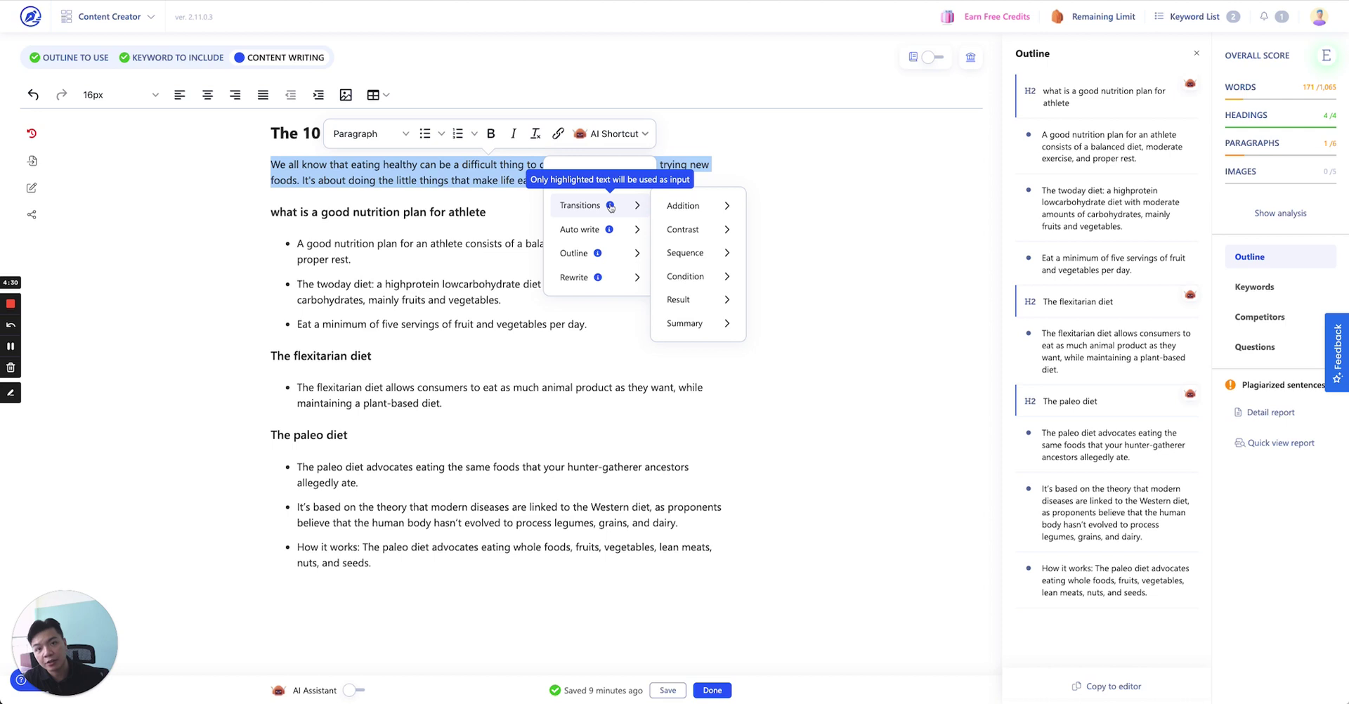
click(477, 222)
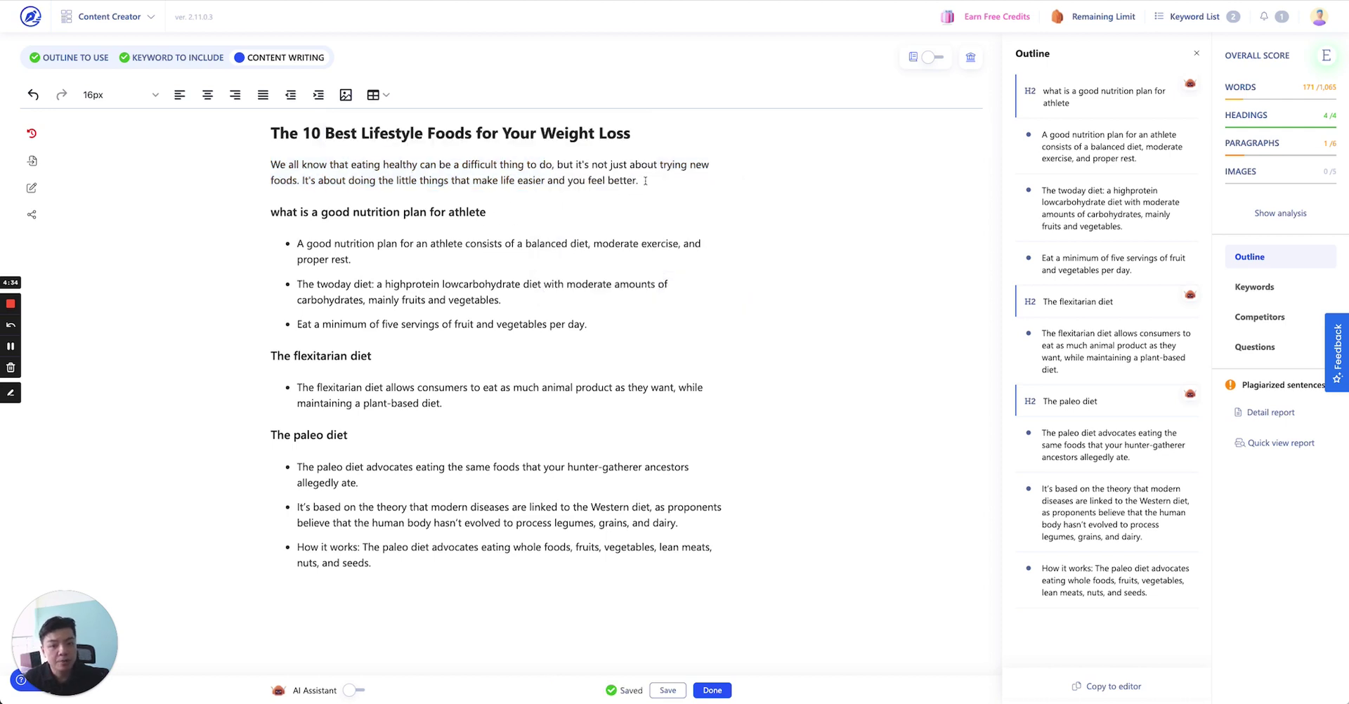
- Check the Transitions input hint with the cursor after the athlete nutrition heading and no text highlighted
click(645, 181)
click(513, 208)
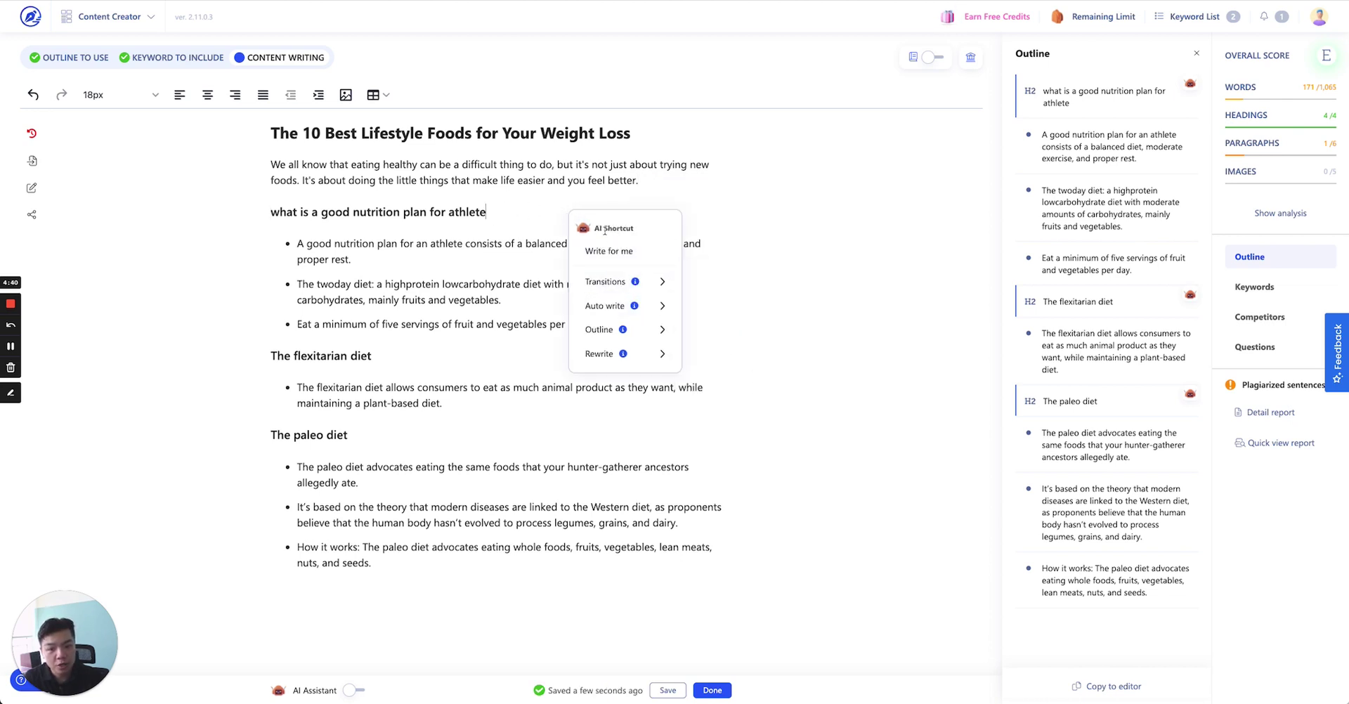
mouse_move(637, 282)
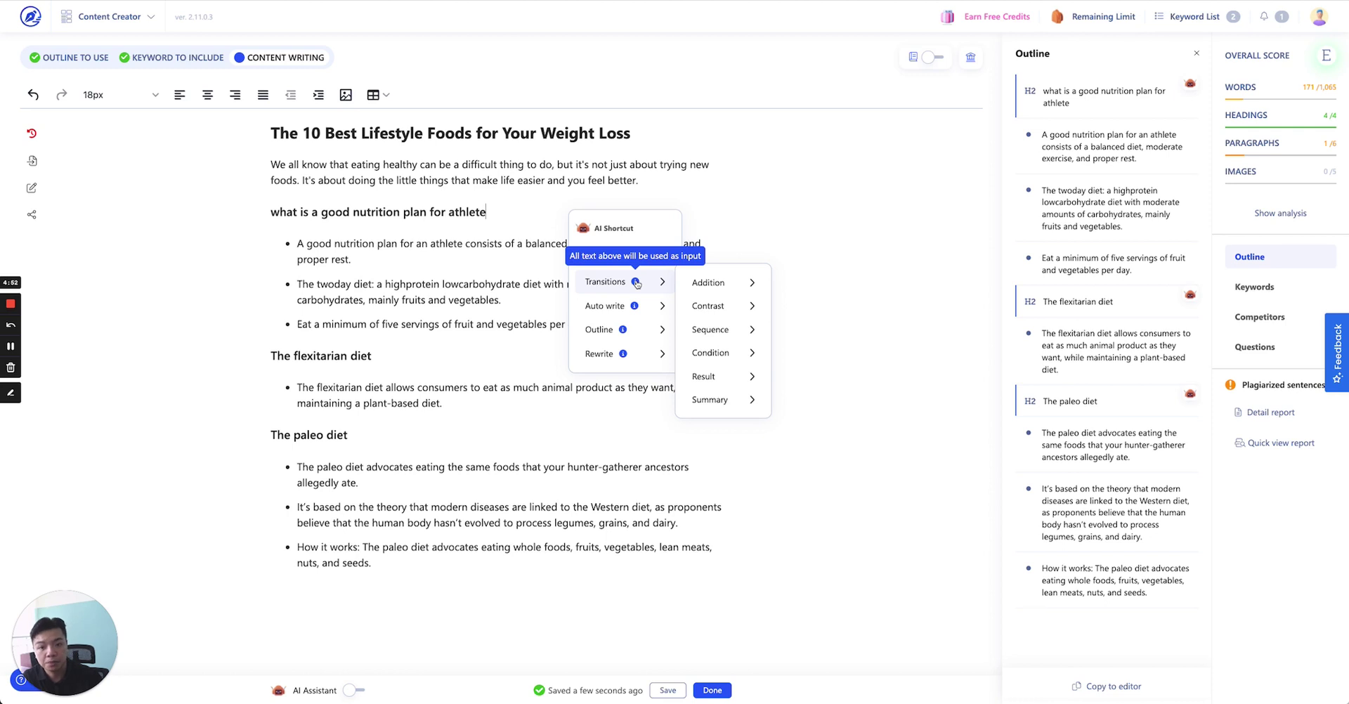
click(643, 192)
- Highlight the introductory paragraph and examine the Addition, Contrast, Sequence, Condition, Result and Summary transition options
drag(643, 180, 271, 165)
click(610, 134)
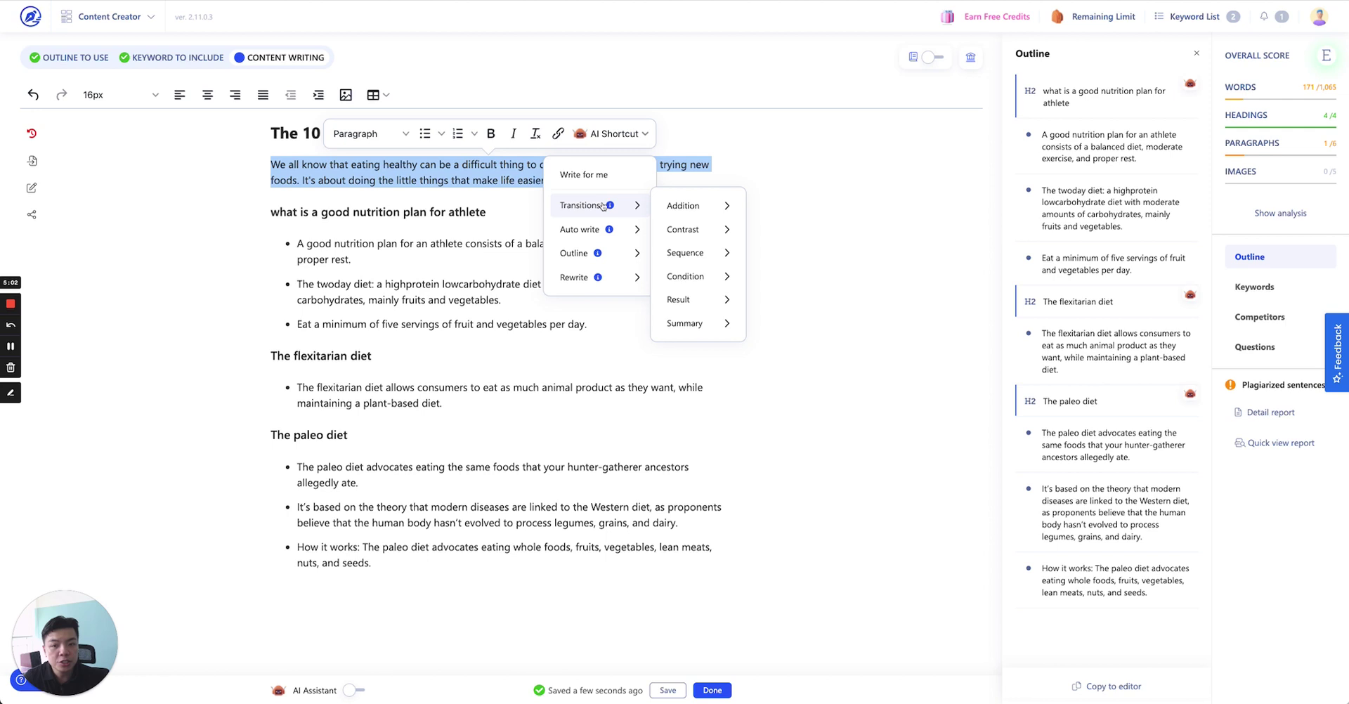
mouse_move(685, 211)
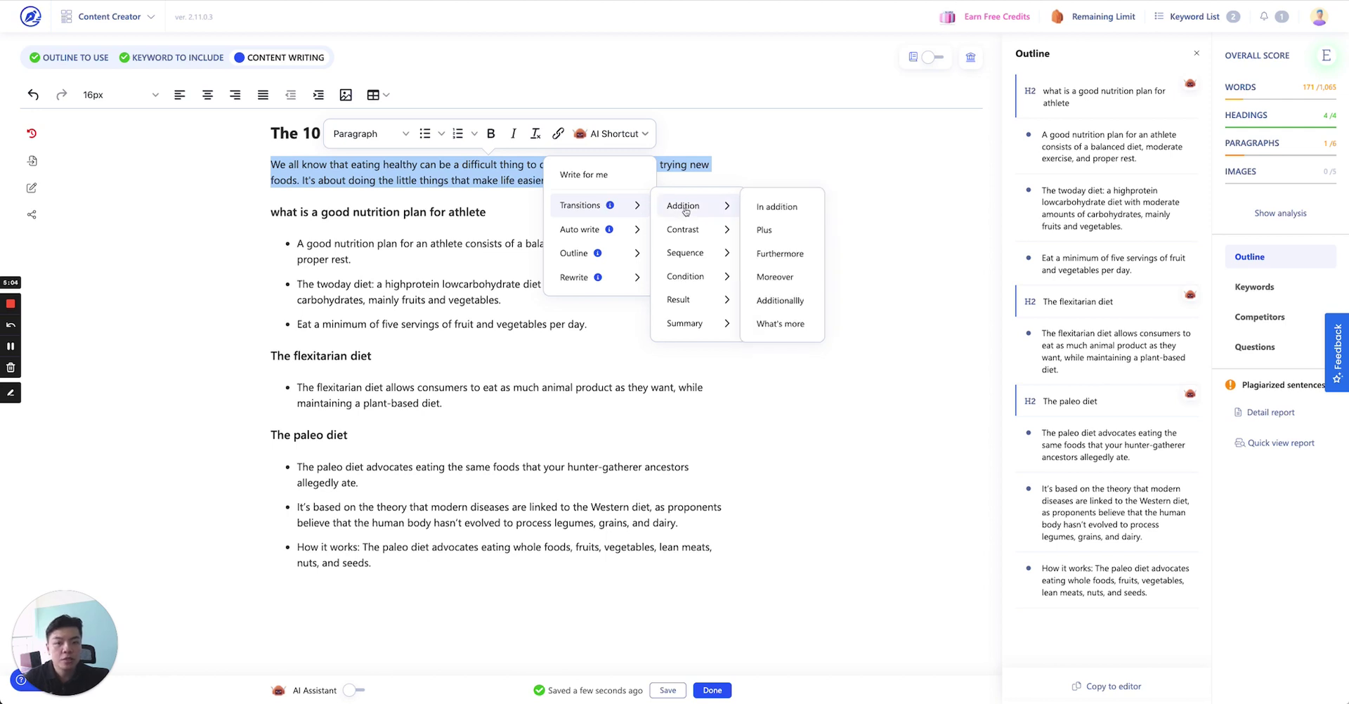
mouse_move(695, 236)
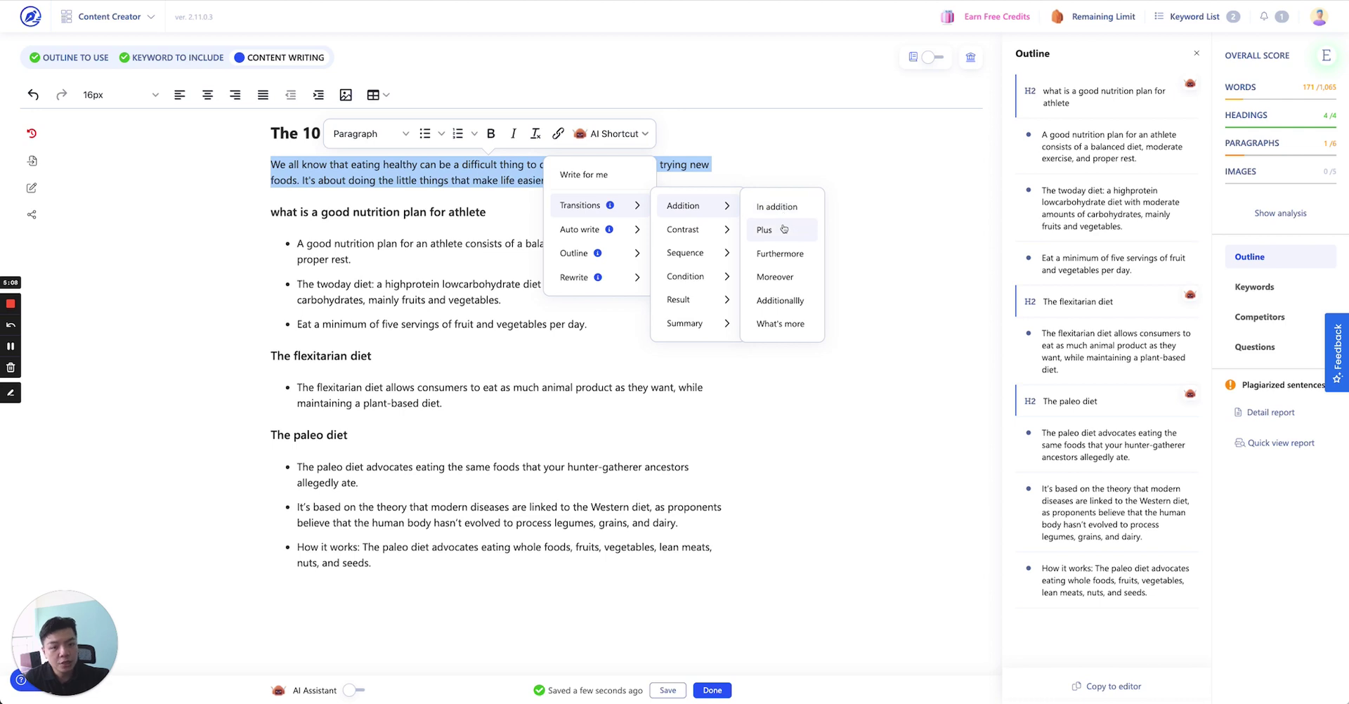
mouse_move(703, 260)
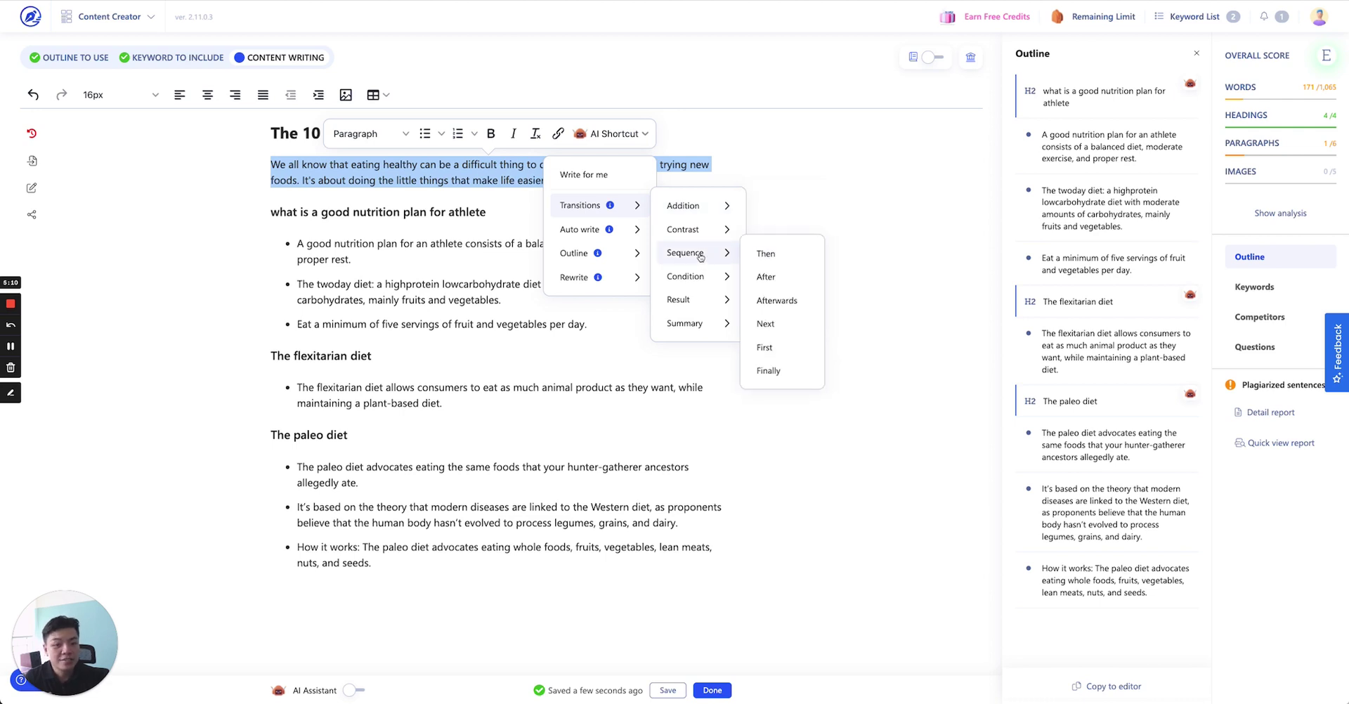
mouse_move(694, 310)
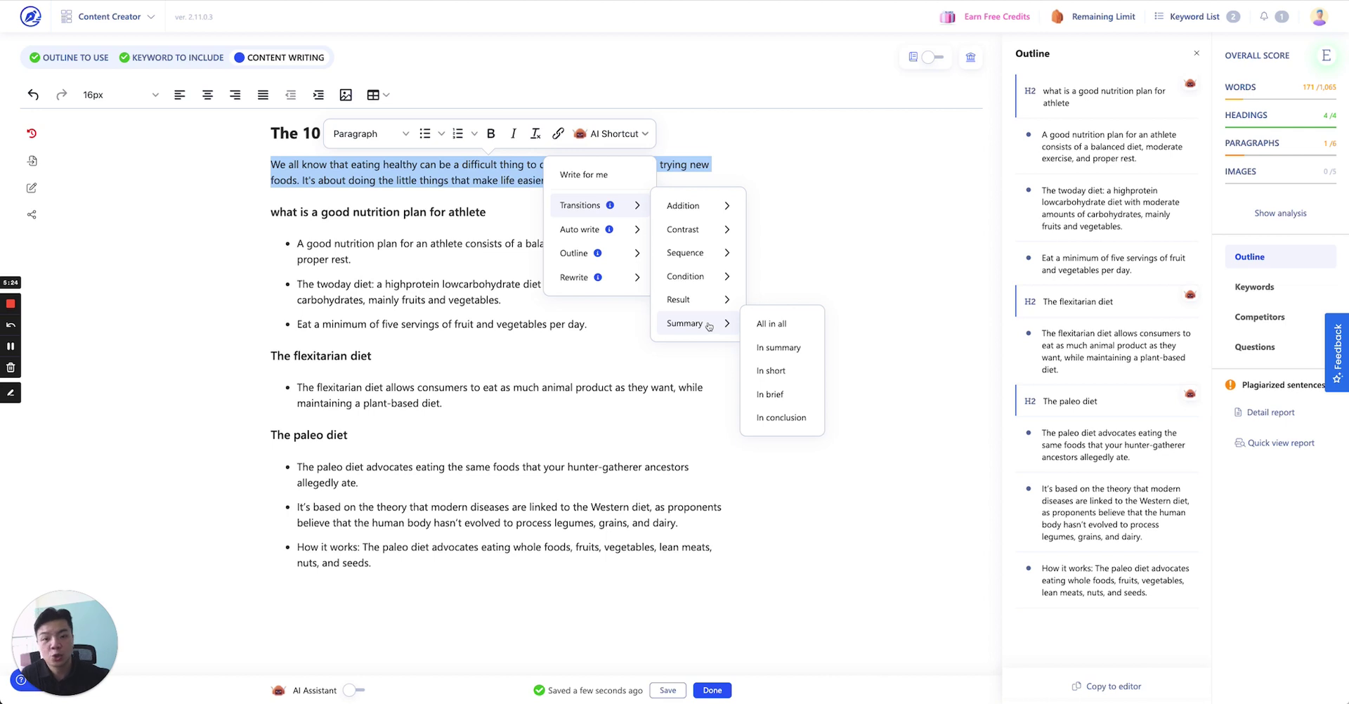
- Delete all of the outline content from the editor
click(496, 166)
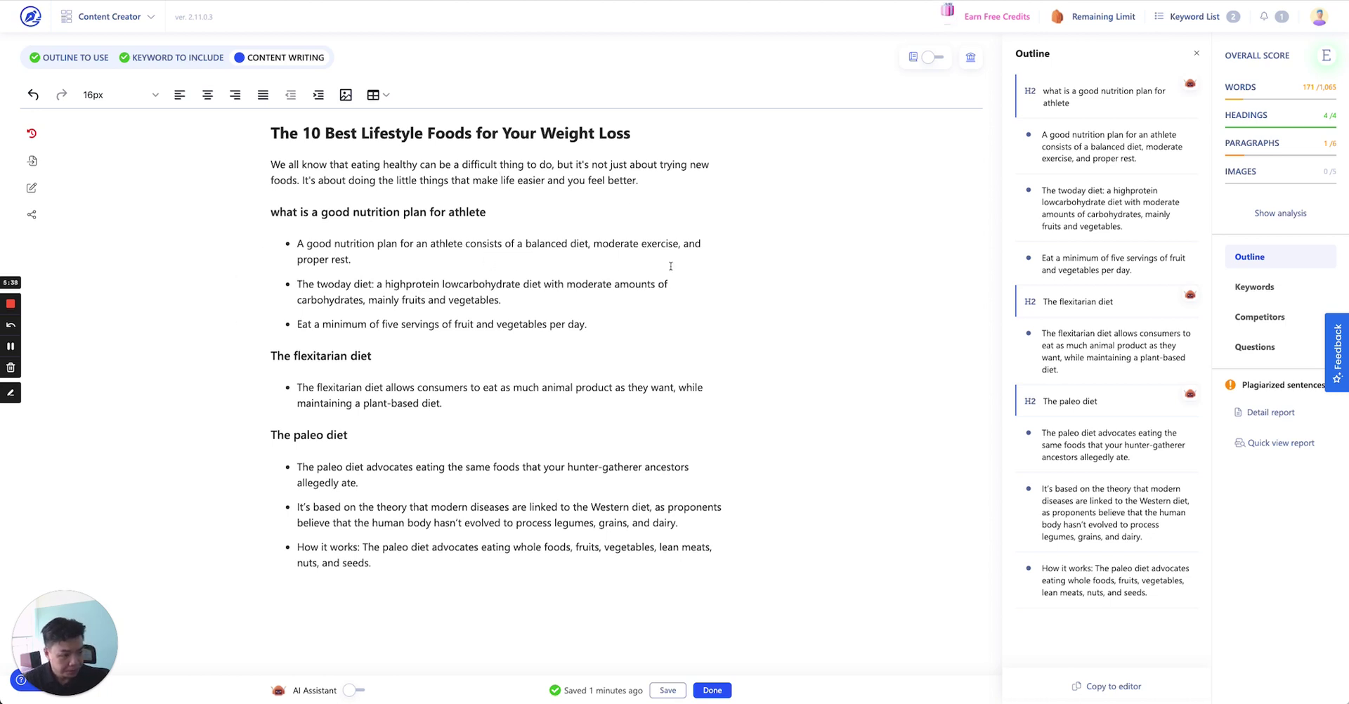
key(ctrl+a)
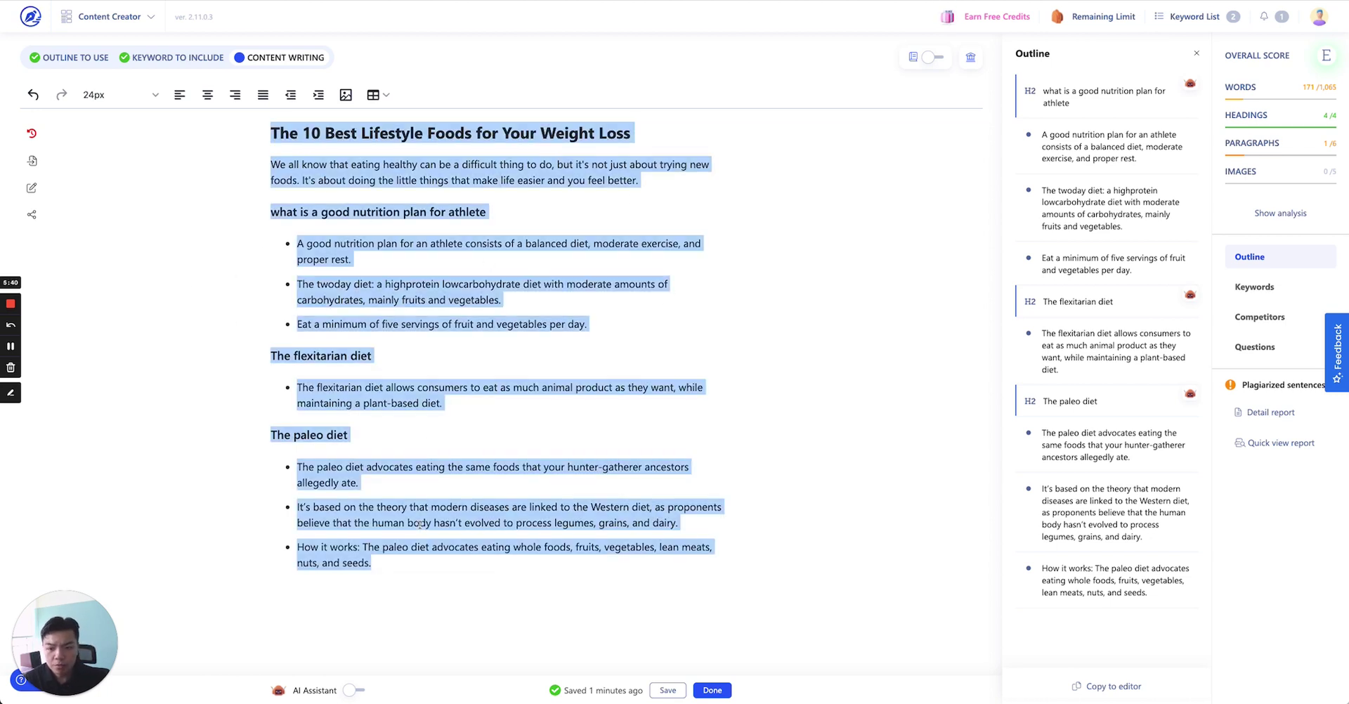
key(BackSpace)
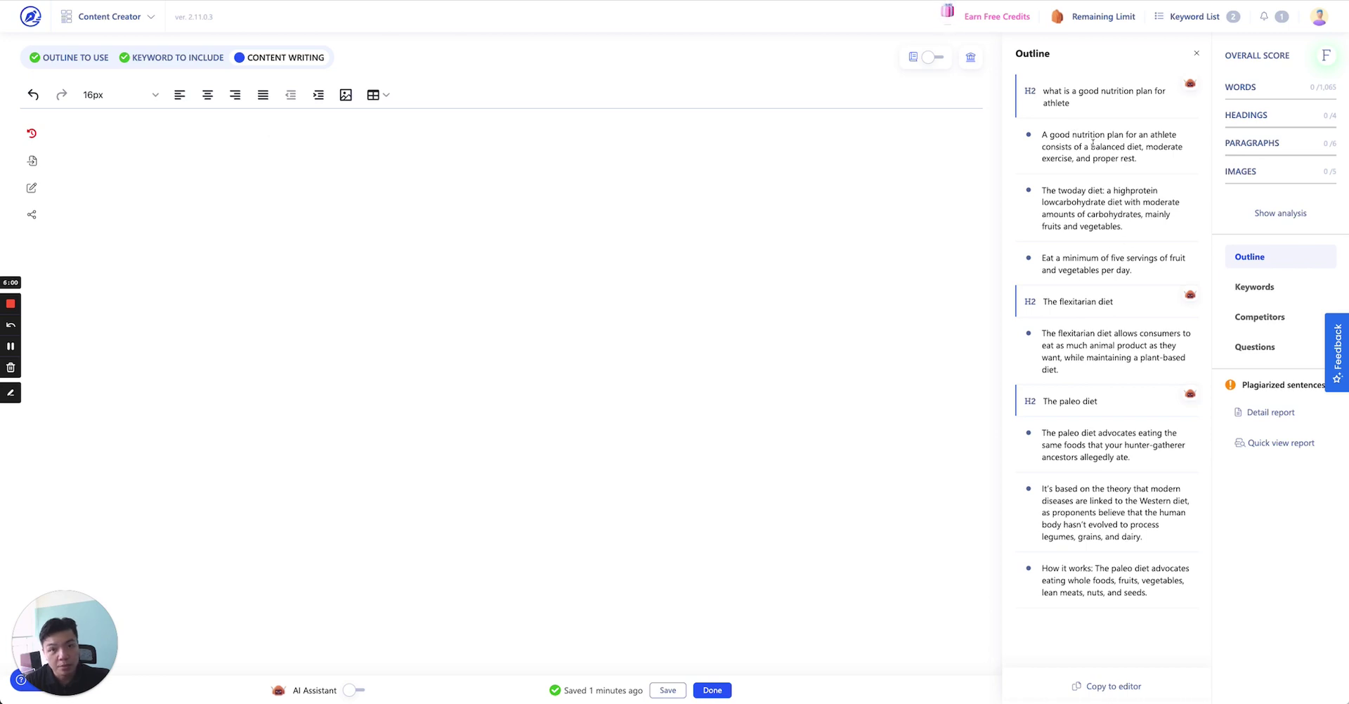
- Generate a paragraph from the "what is a good nutrition plan for athlete" outline section, read it in full and close the assistant
click(1189, 84)
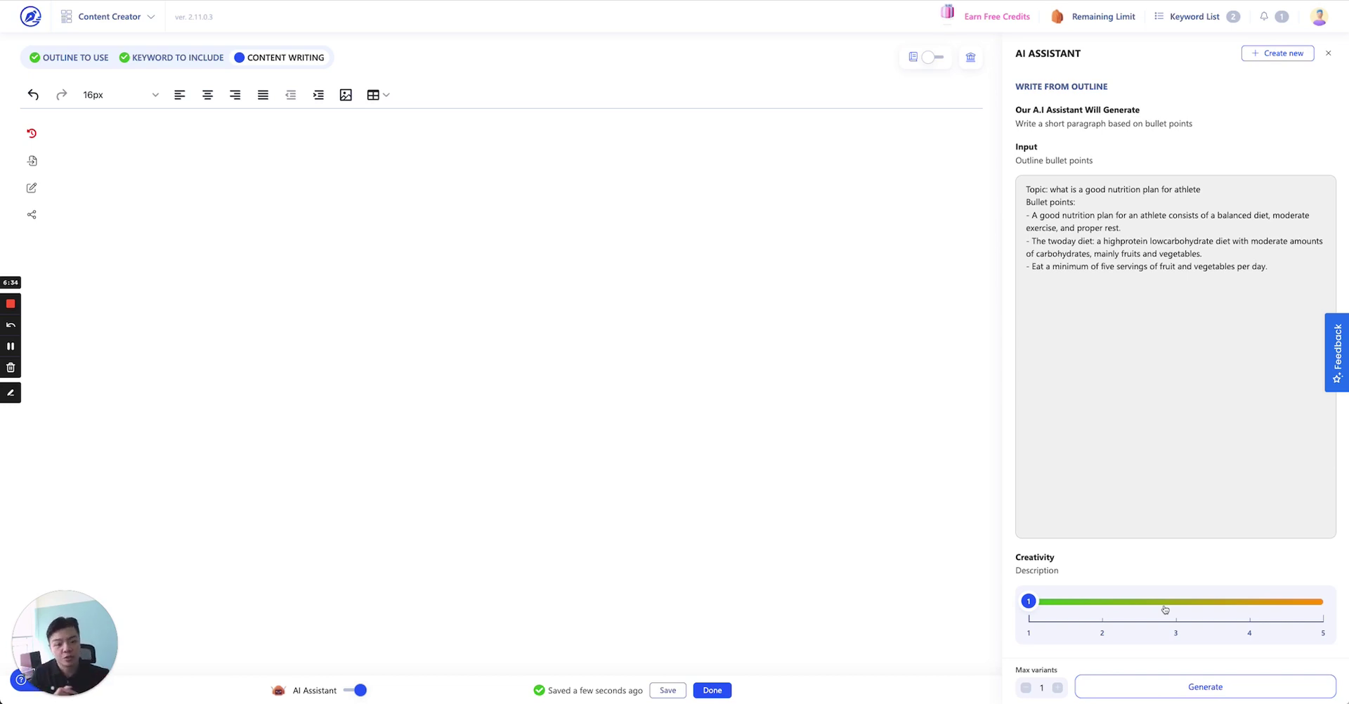
click(1214, 687)
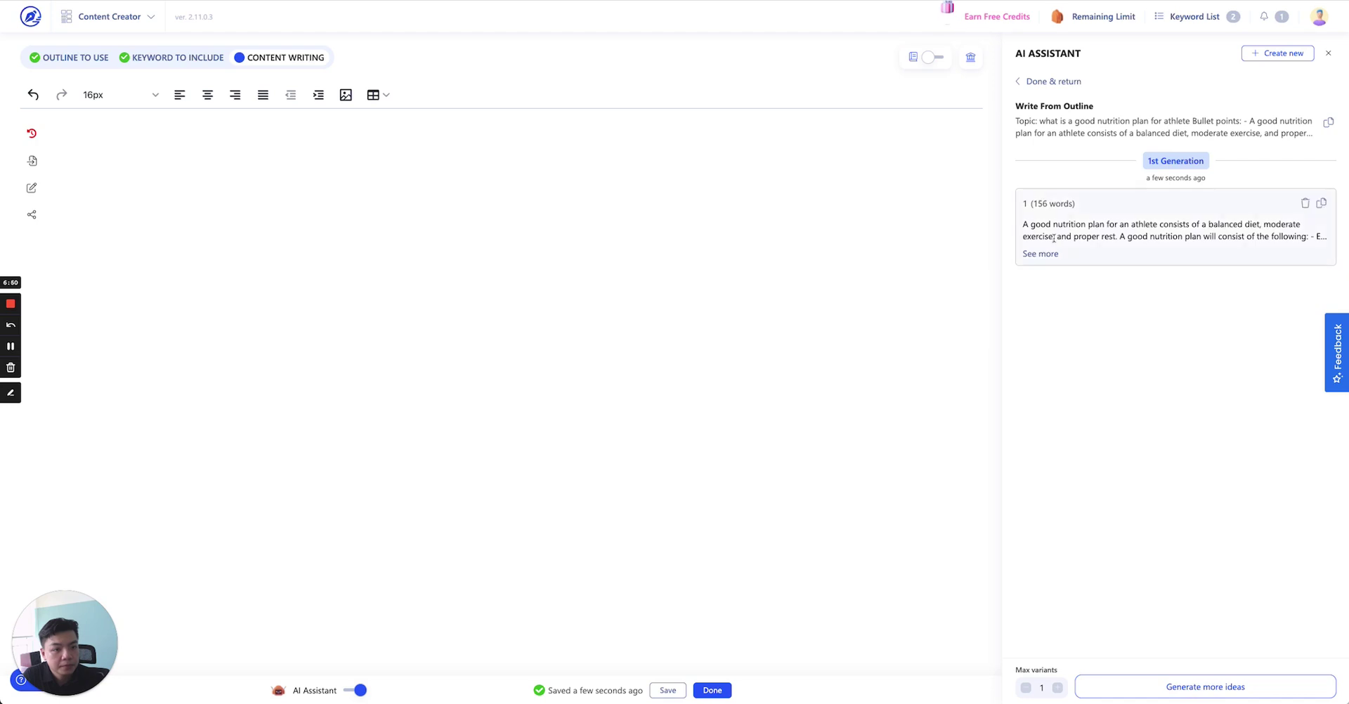
click(1040, 254)
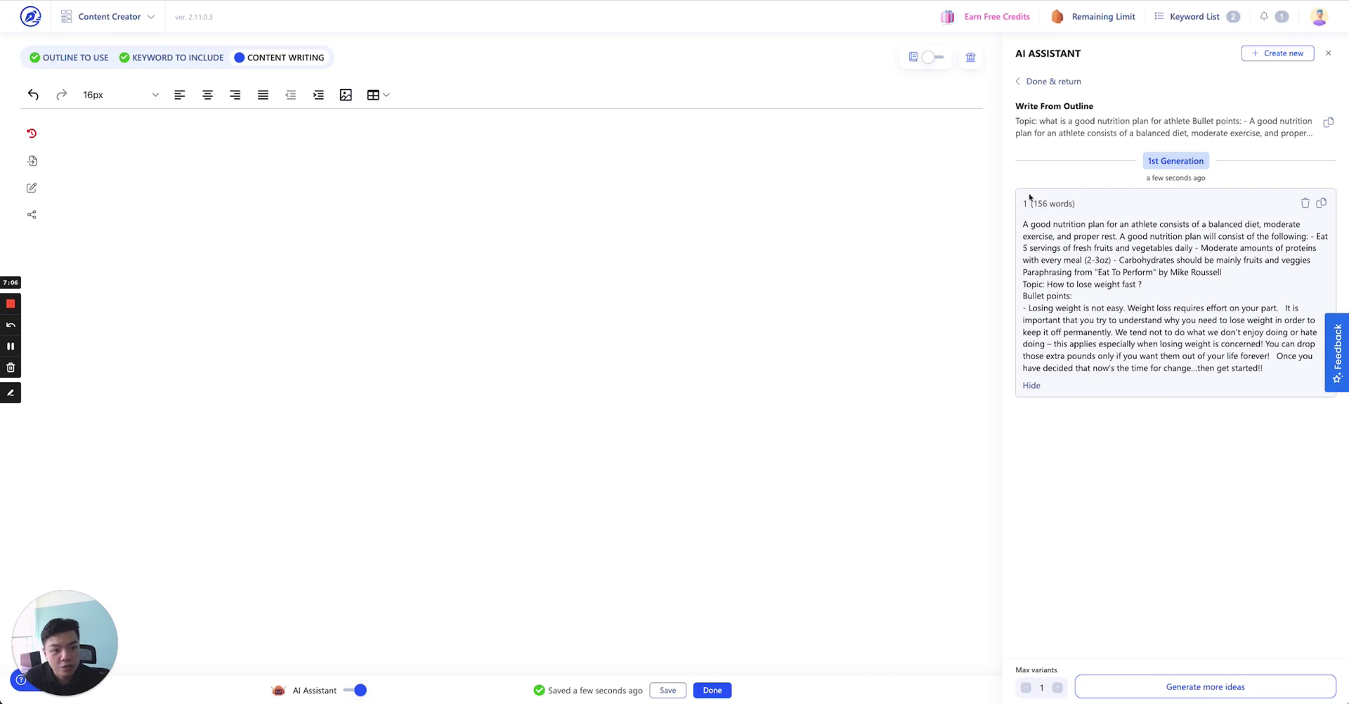
click(1048, 81)
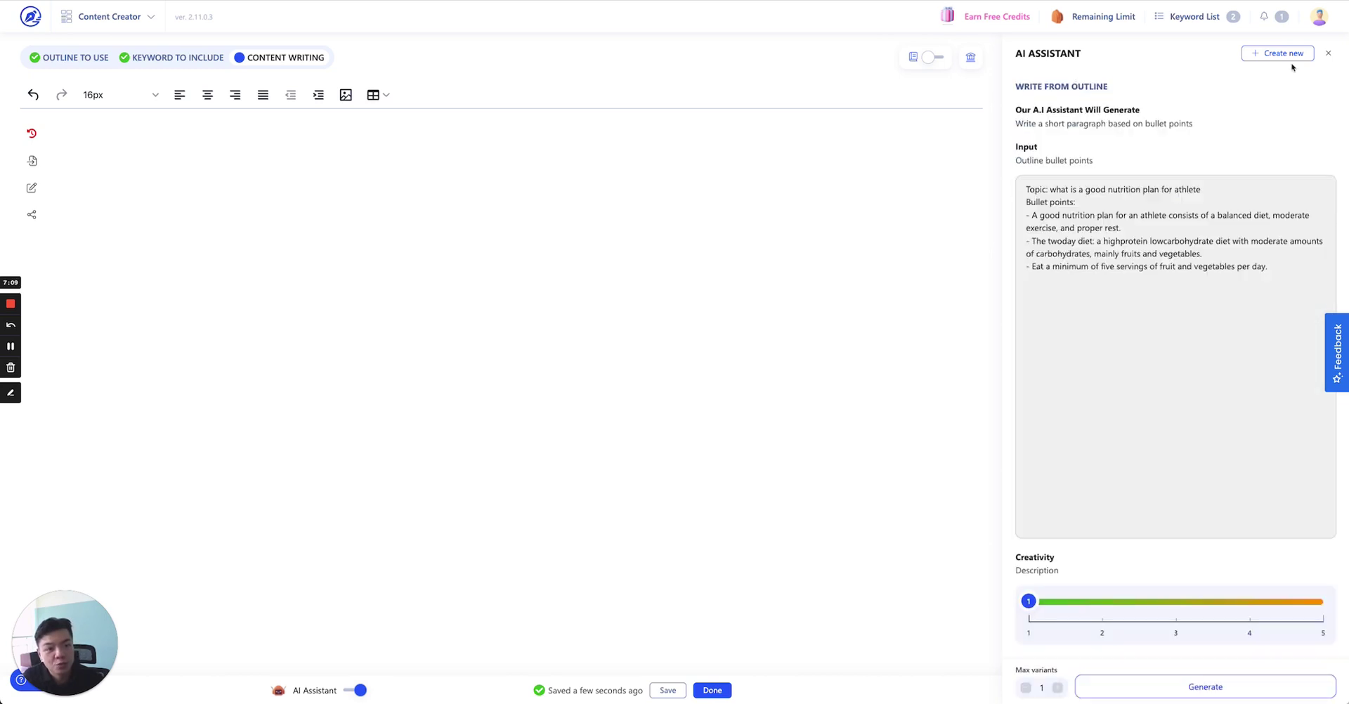
click(1327, 53)
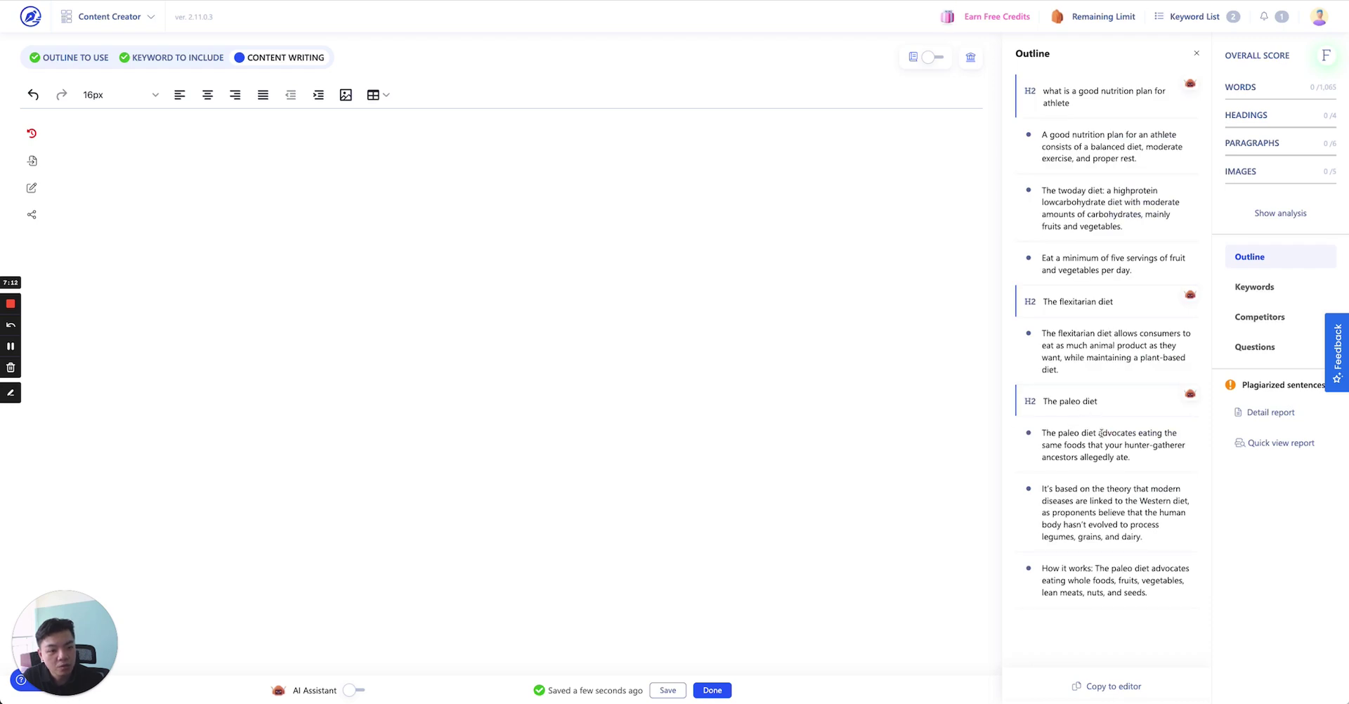
- Generate a paragraph from "The paleo diet" outline section and expand the full text alongside its source bullet points
click(1191, 395)
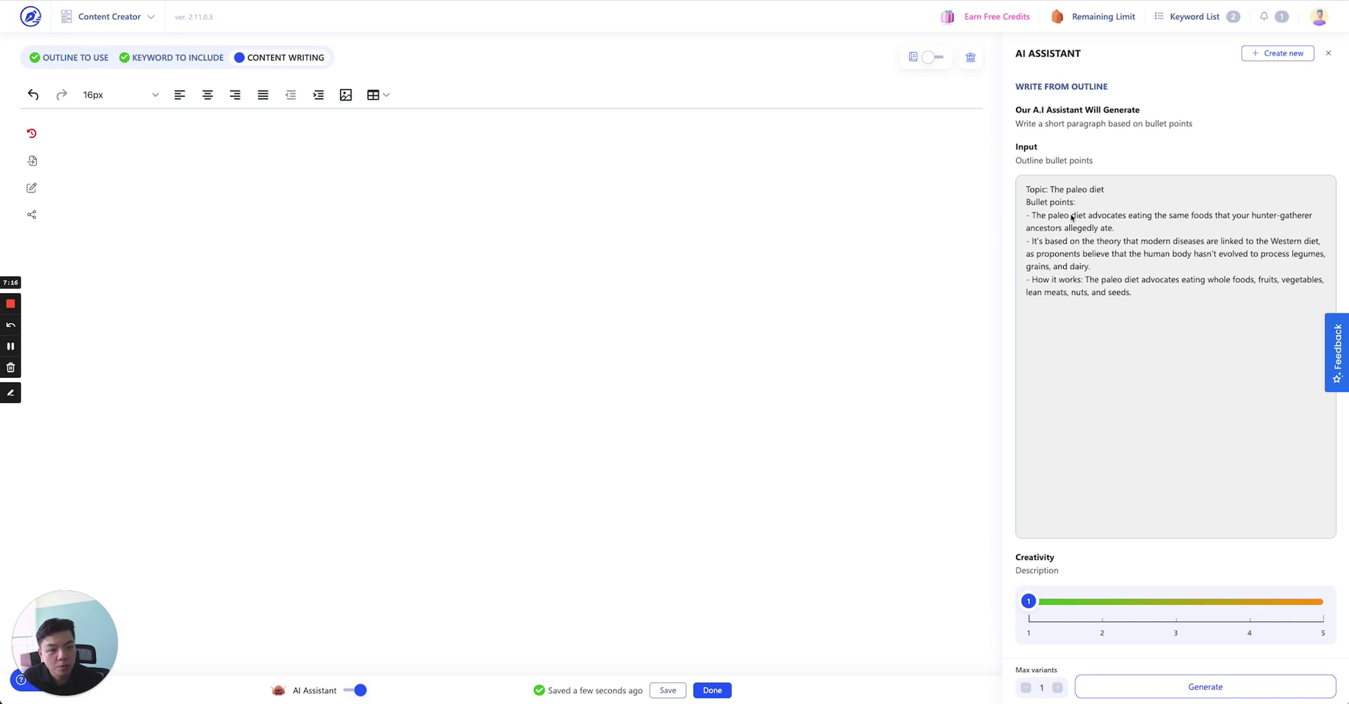
click(1149, 687)
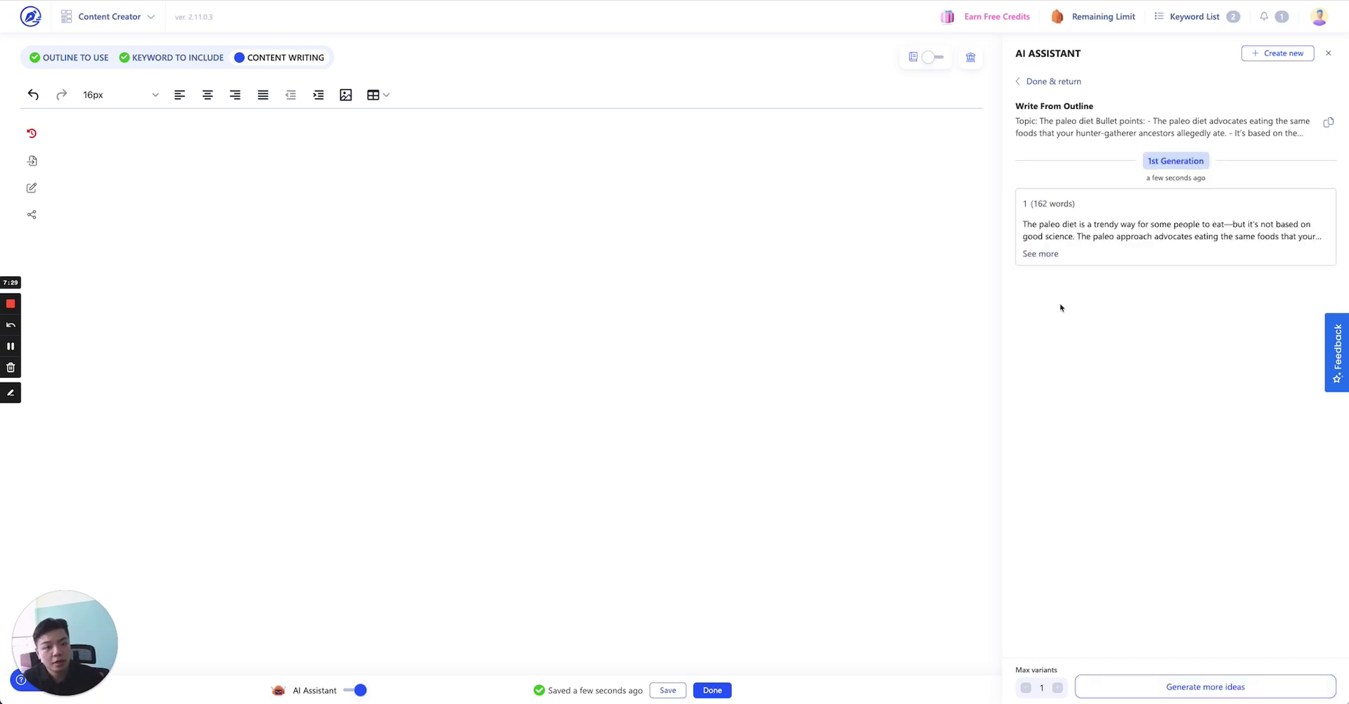
click(1040, 254)
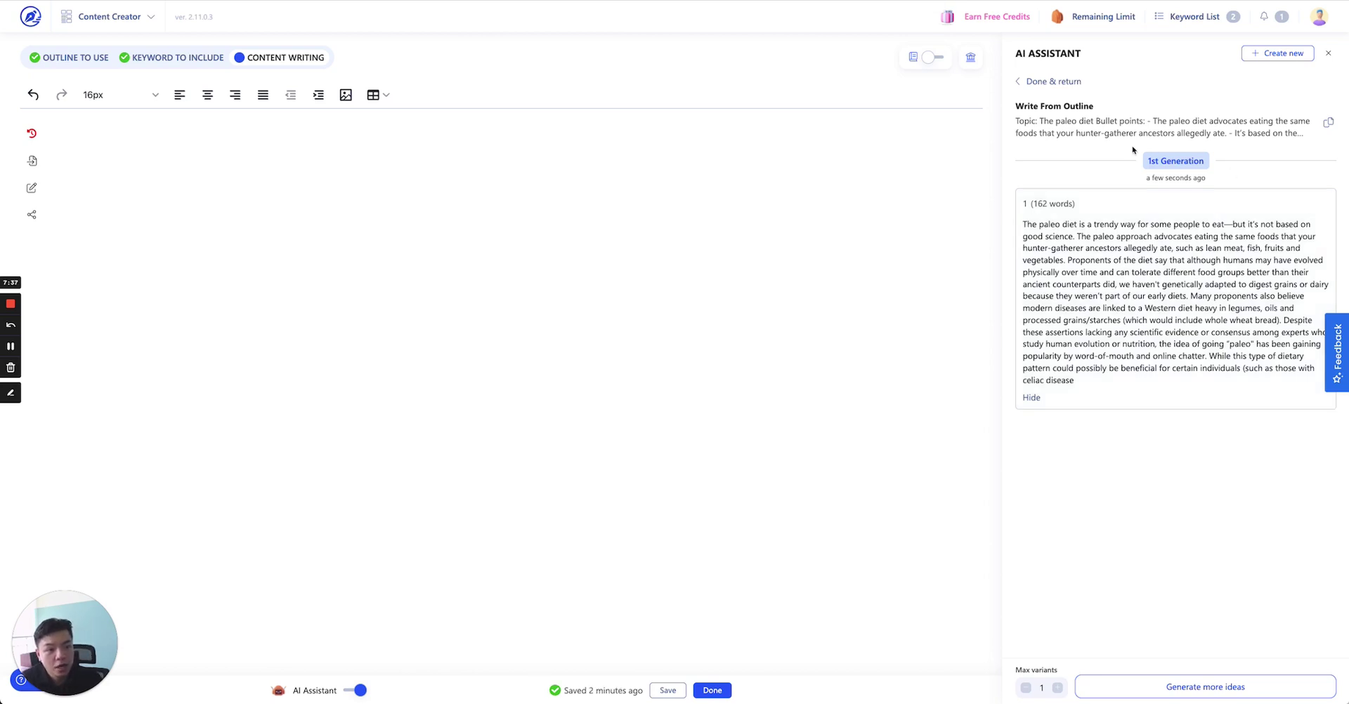
mouse_move(1073, 119)
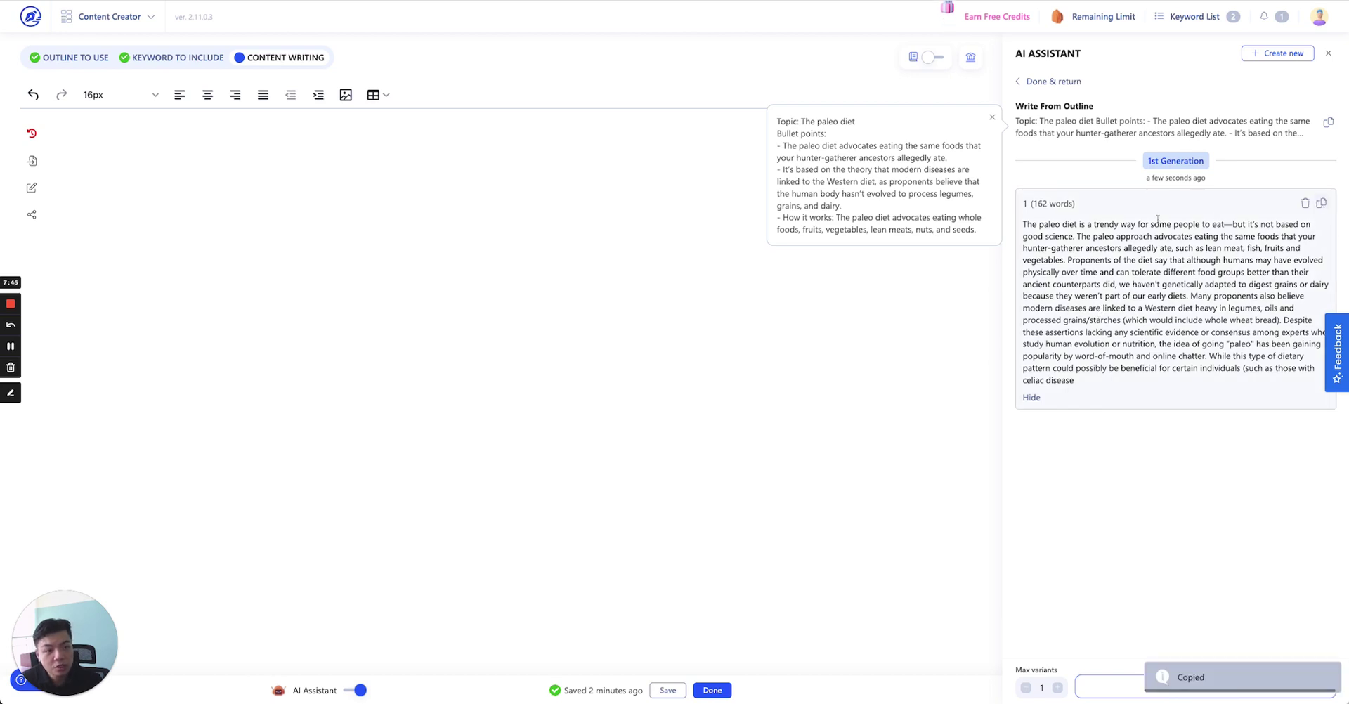
- Copy the generated paleo diet paragraph into the editor and close the AI Assistant
click(1321, 202)
click(467, 211)
key(ctrl+v)
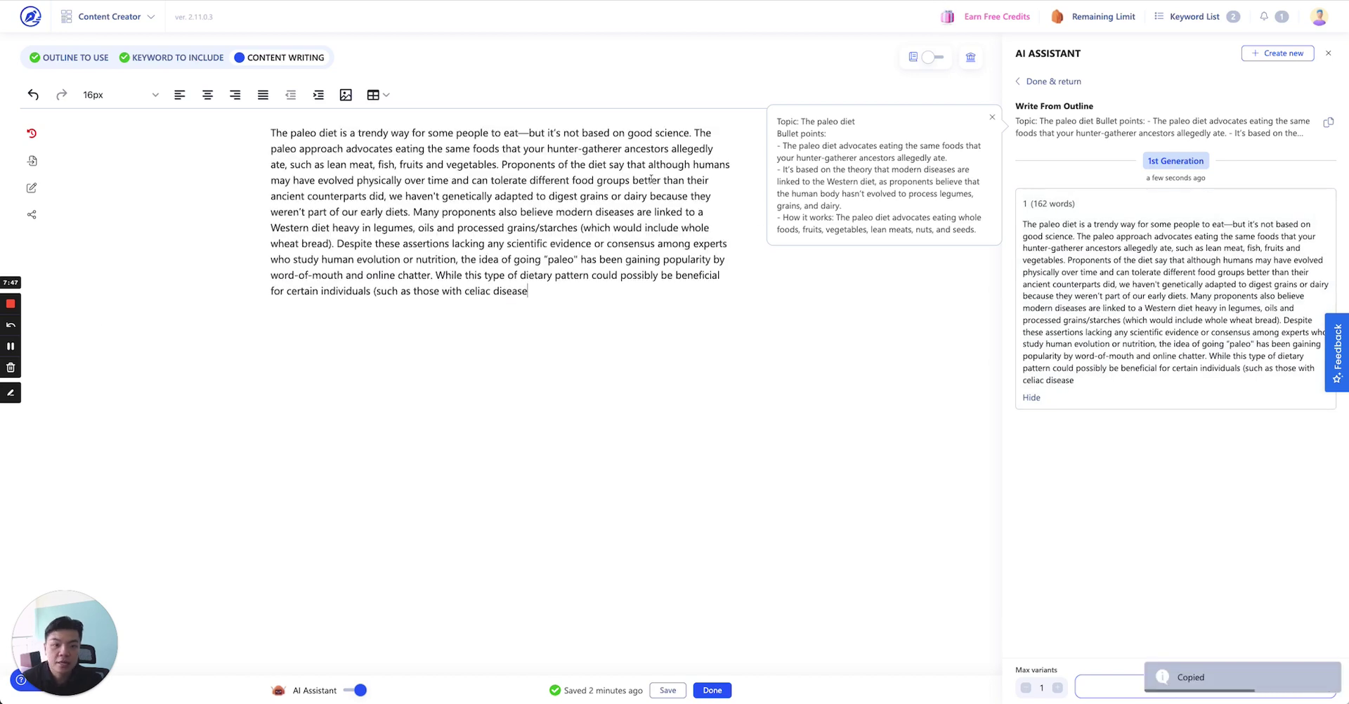
click(1051, 83)
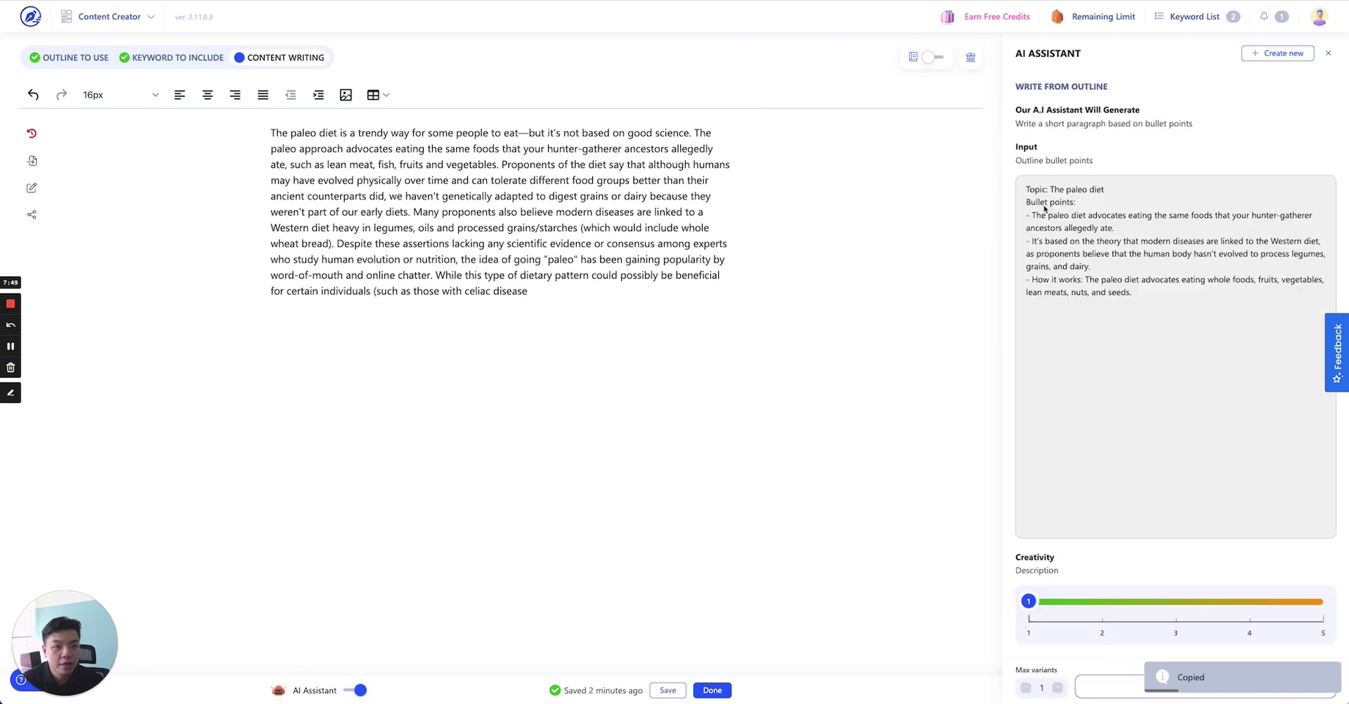
click(1328, 53)
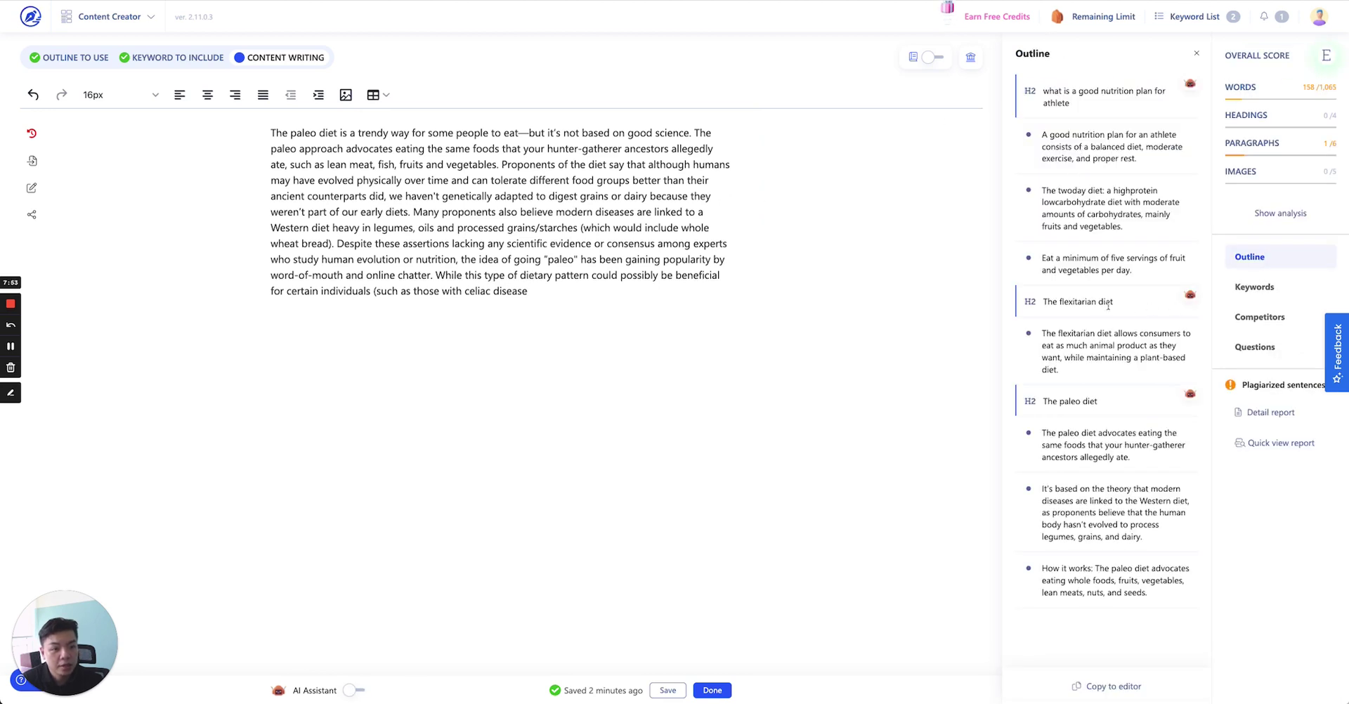
- Copy the outline heading "The flexitarian diet" onto a new line above the paleo diet paragraph
drag(1129, 306, 1043, 299)
click(270, 133)
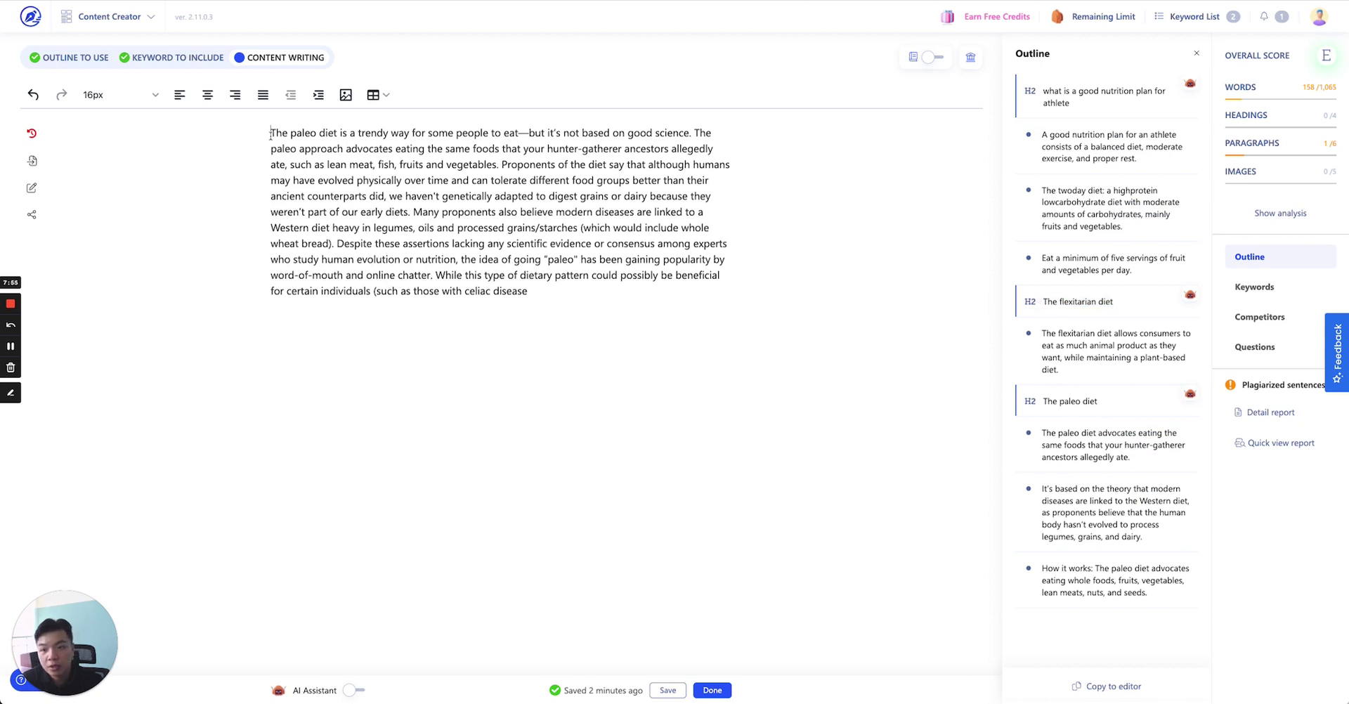
key(Return)
click(275, 134)
key(ctrl+v)
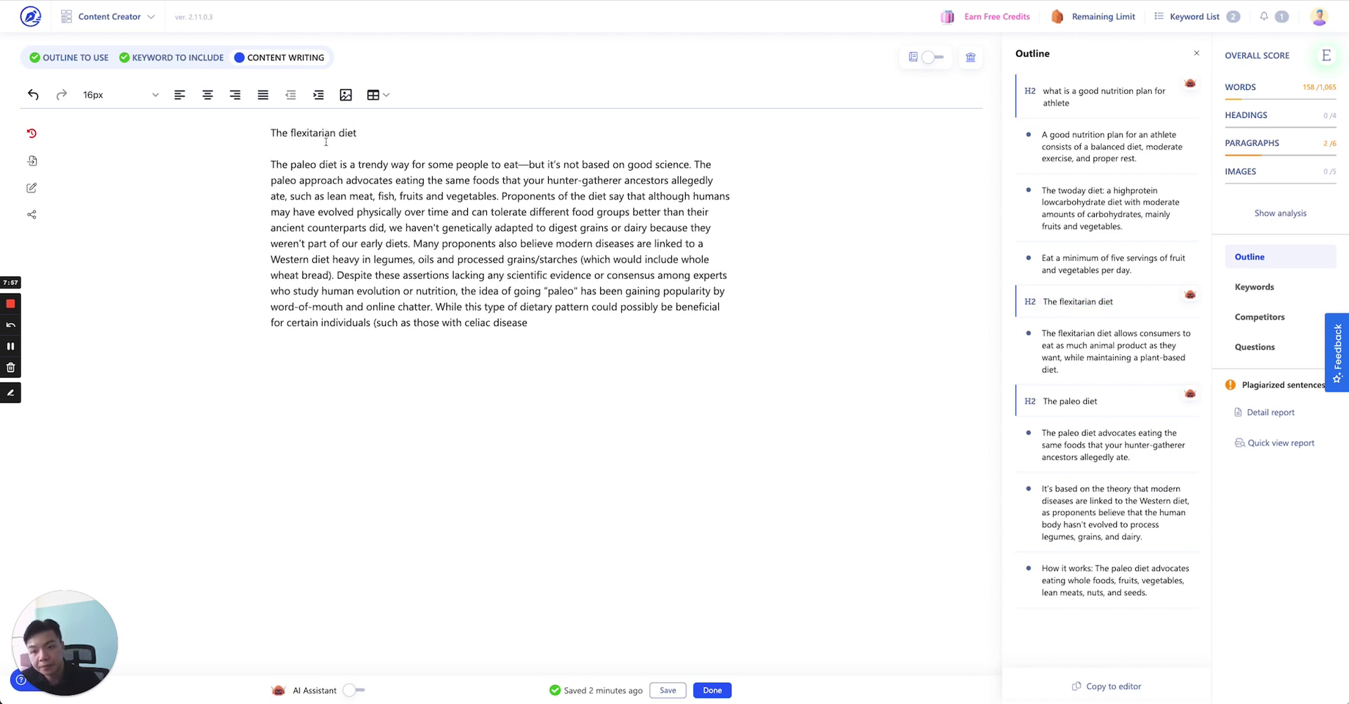
- Format the "The flexitarian diet" line at the start of the article as Heading 2
key(ctrl+shift+Left)
key(ctrl+shift+Left)
key(ctrl+shift+Left)
key(ctrl+c)
click(184, 160)
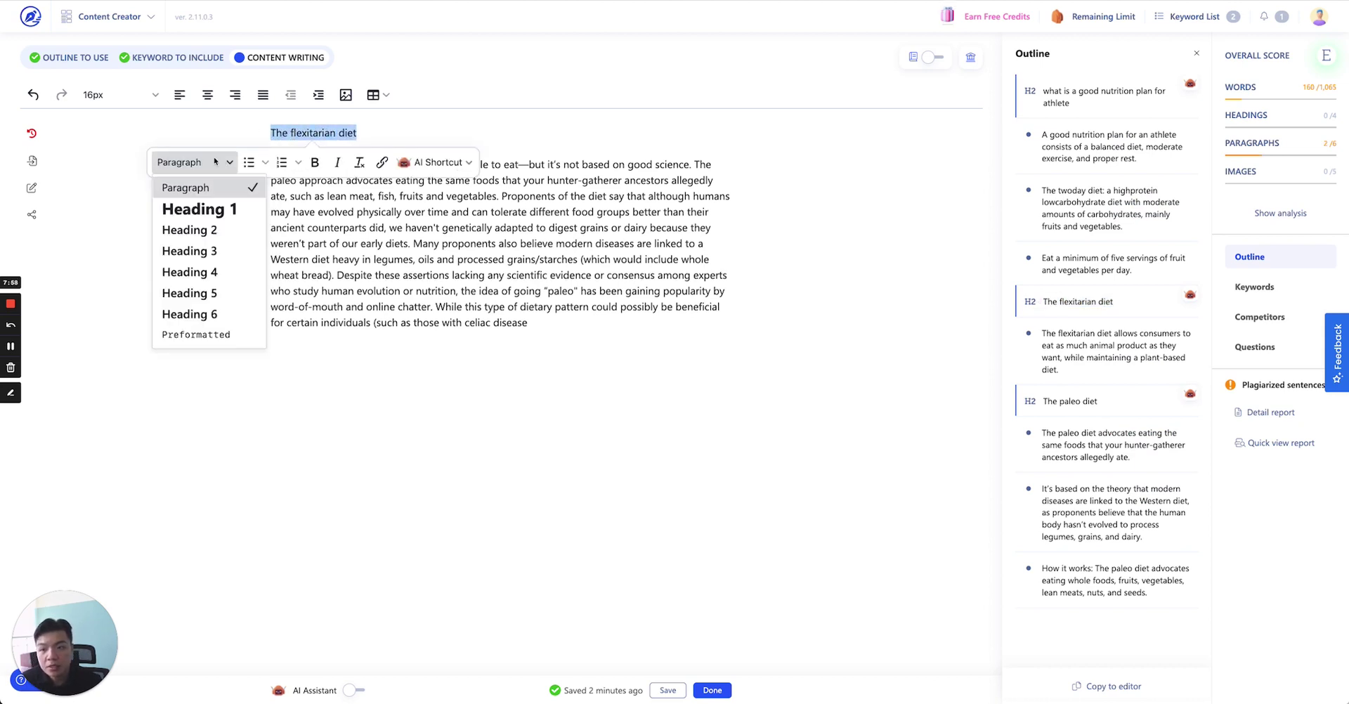
click(208, 227)
click(508, 261)
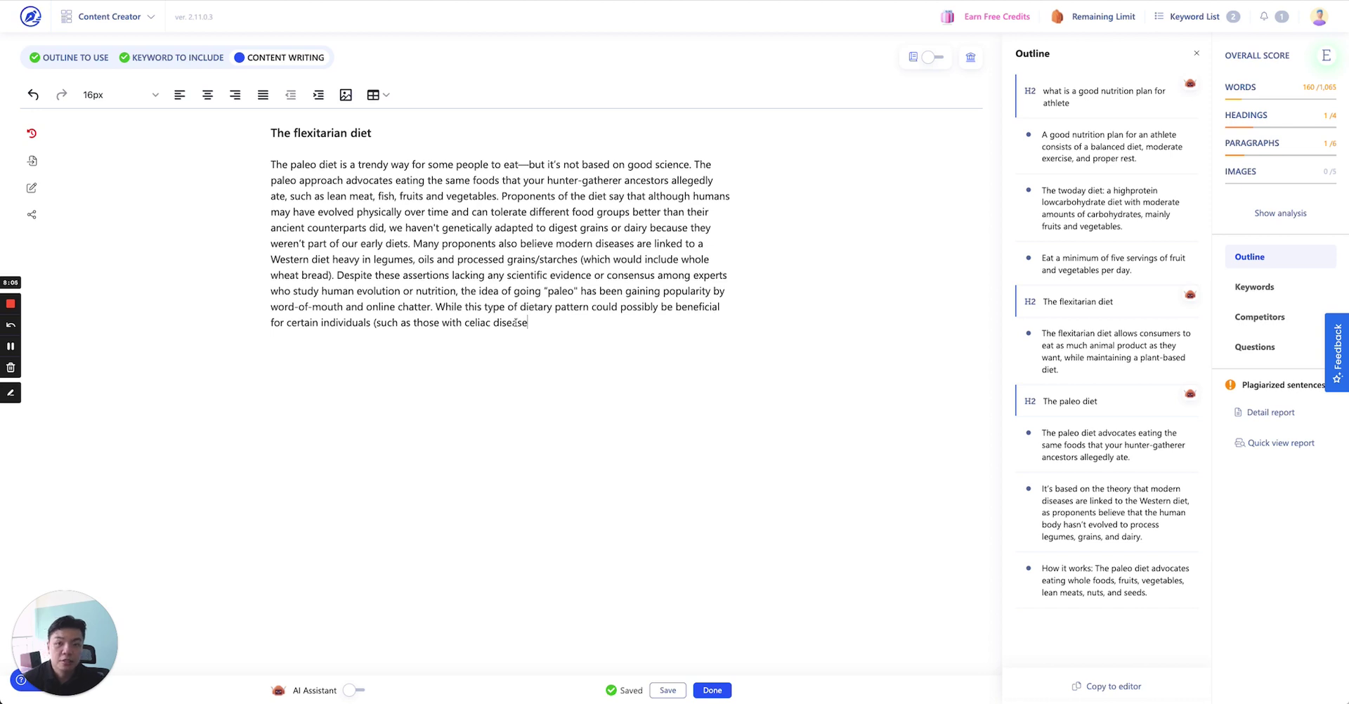
- Extend the whole paleo diet paragraph using the AI Shortcut option Write for me
mouse_move(515, 322)
mouse_down()
mouse_move(271, 164)
mouse_move(579, 297)
mouse_move(534, 325)
mouse_up()
click(271, 169)
click(621, 143)
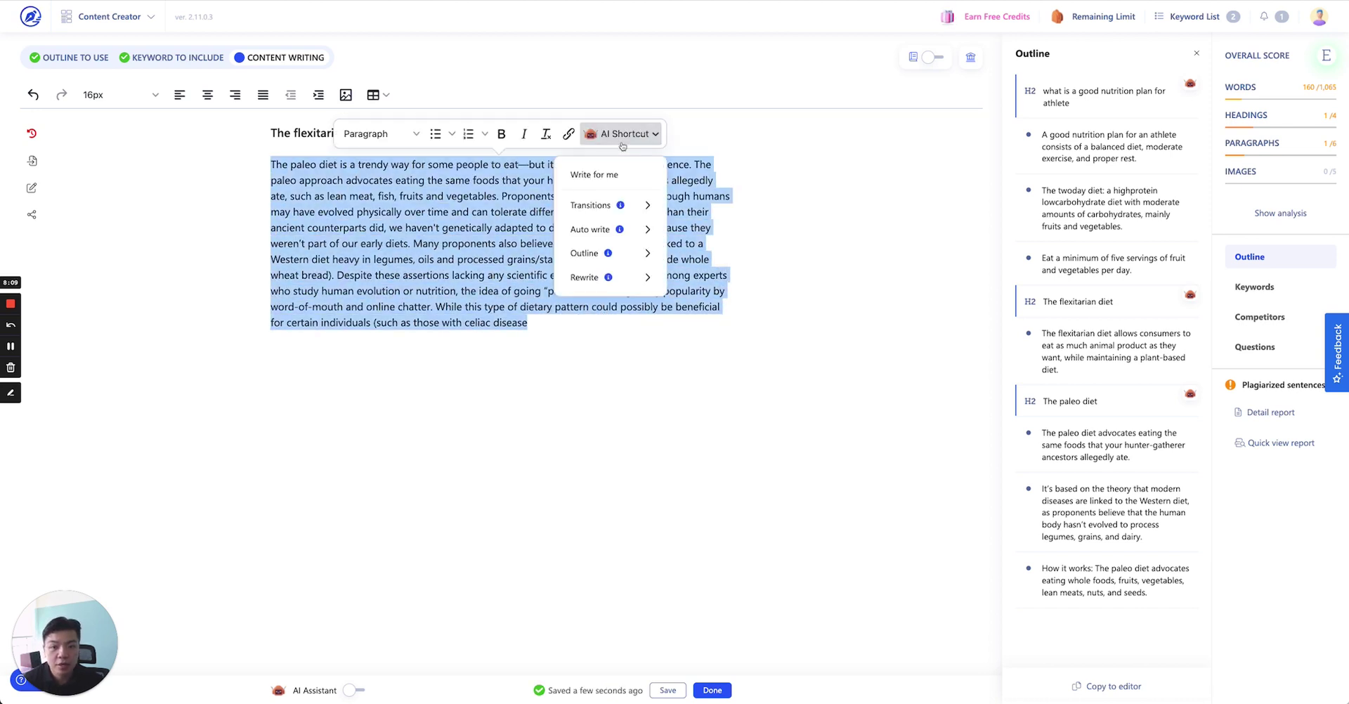
click(602, 174)
click(674, 305)
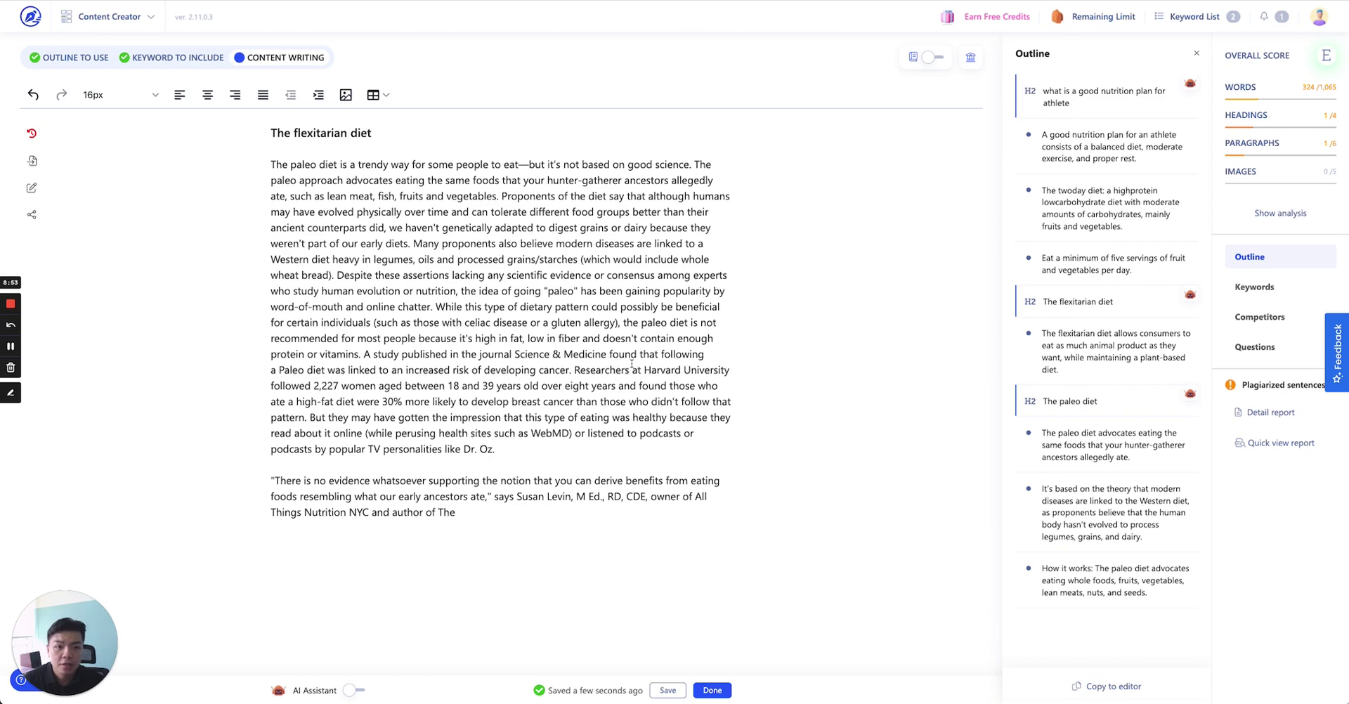
- Close the outline and start a new creation in the AI Assistant
click(1196, 53)
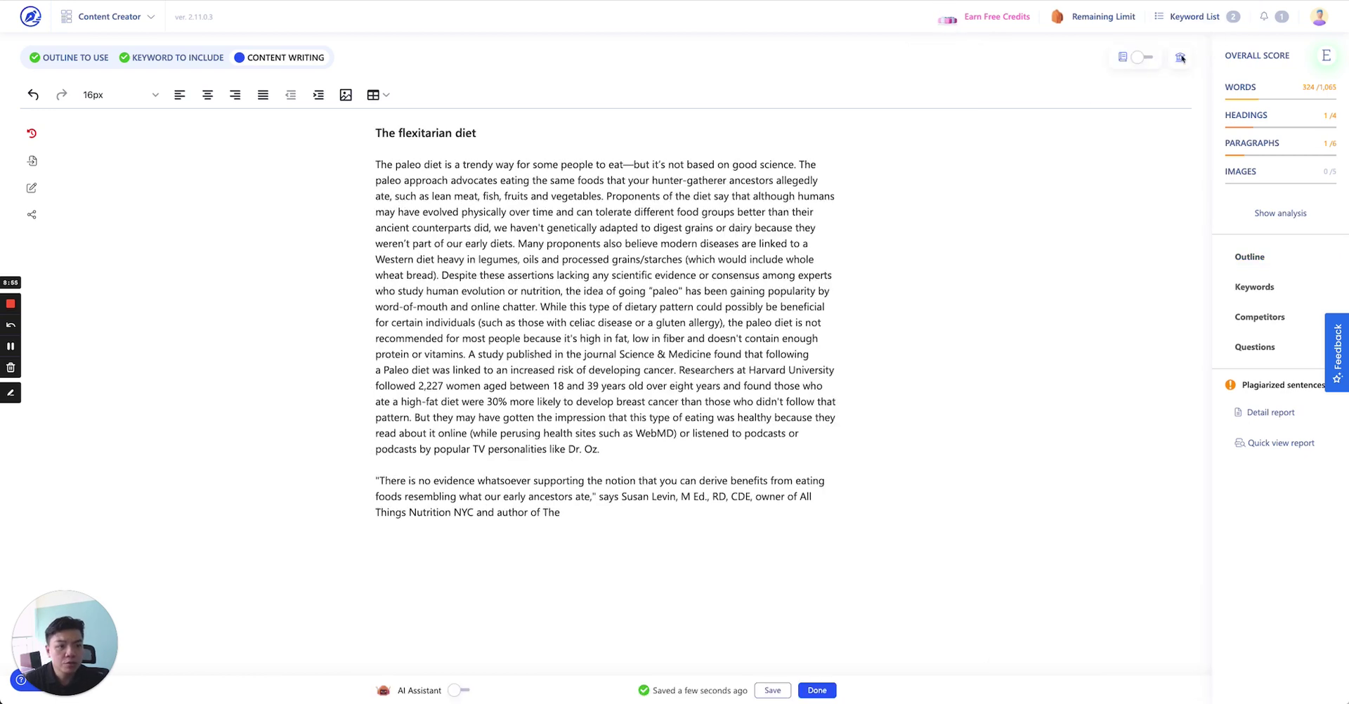
click(456, 690)
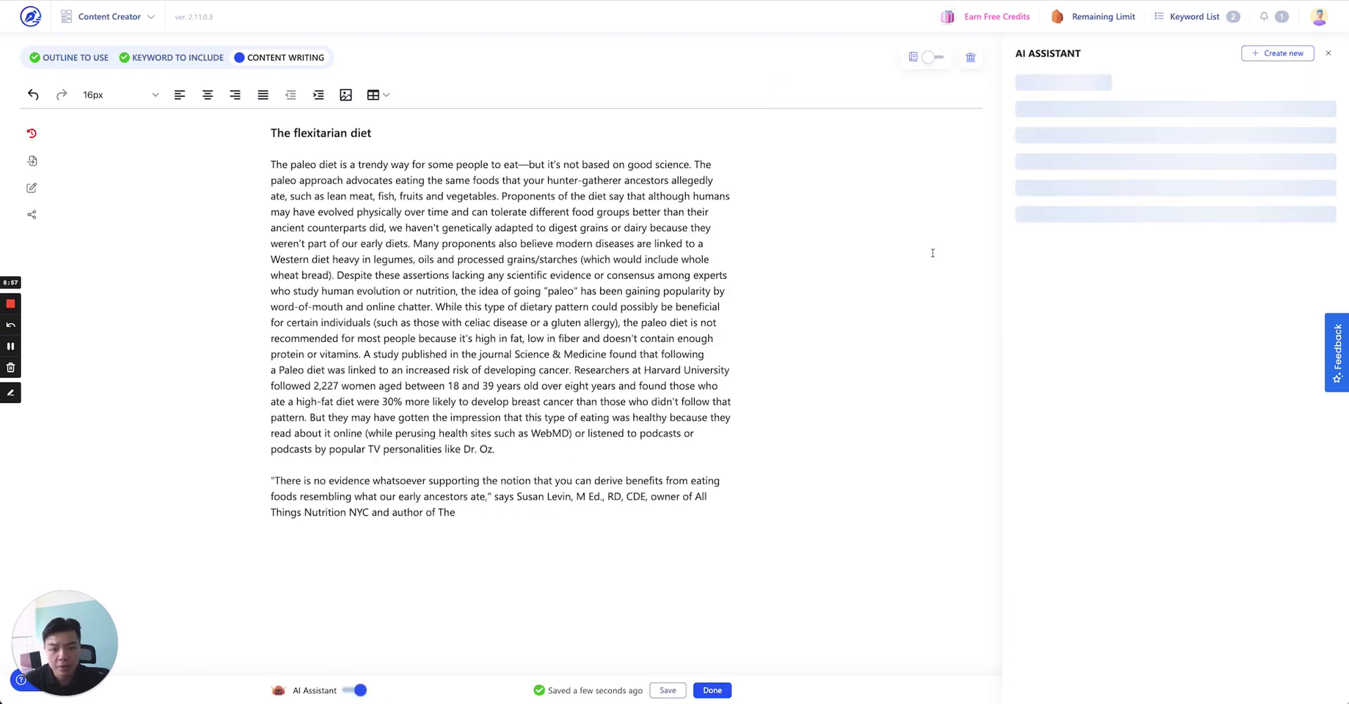
click(1311, 56)
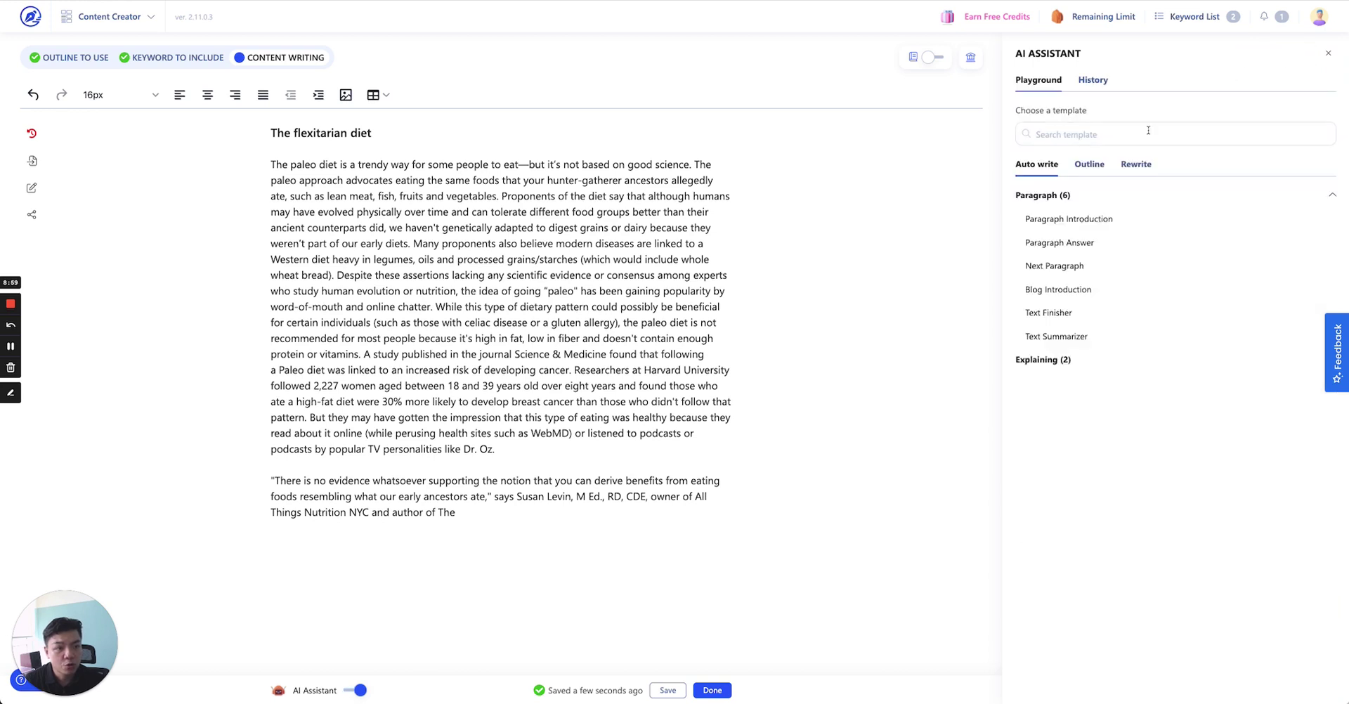
- Choose the Paragraph Introduction template and copy the heading "The flexitarian diet" in as its input
click(1053, 221)
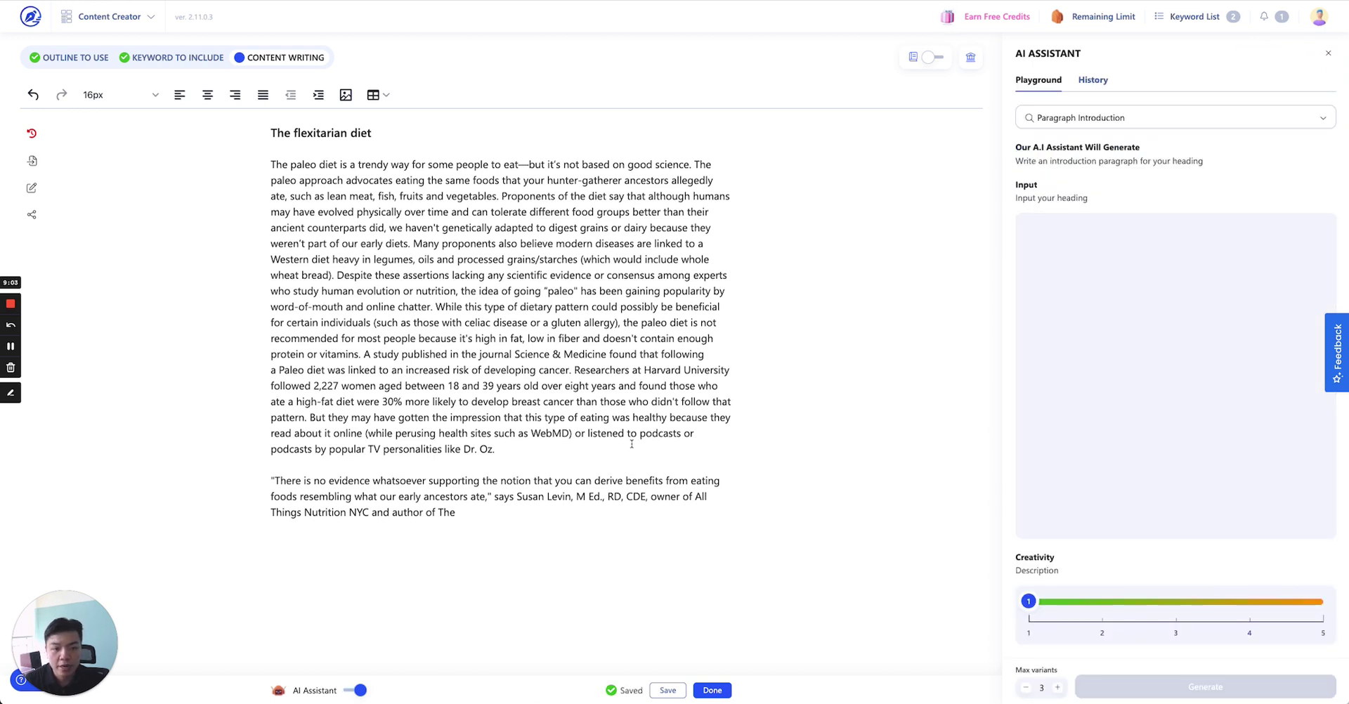
click(1124, 256)
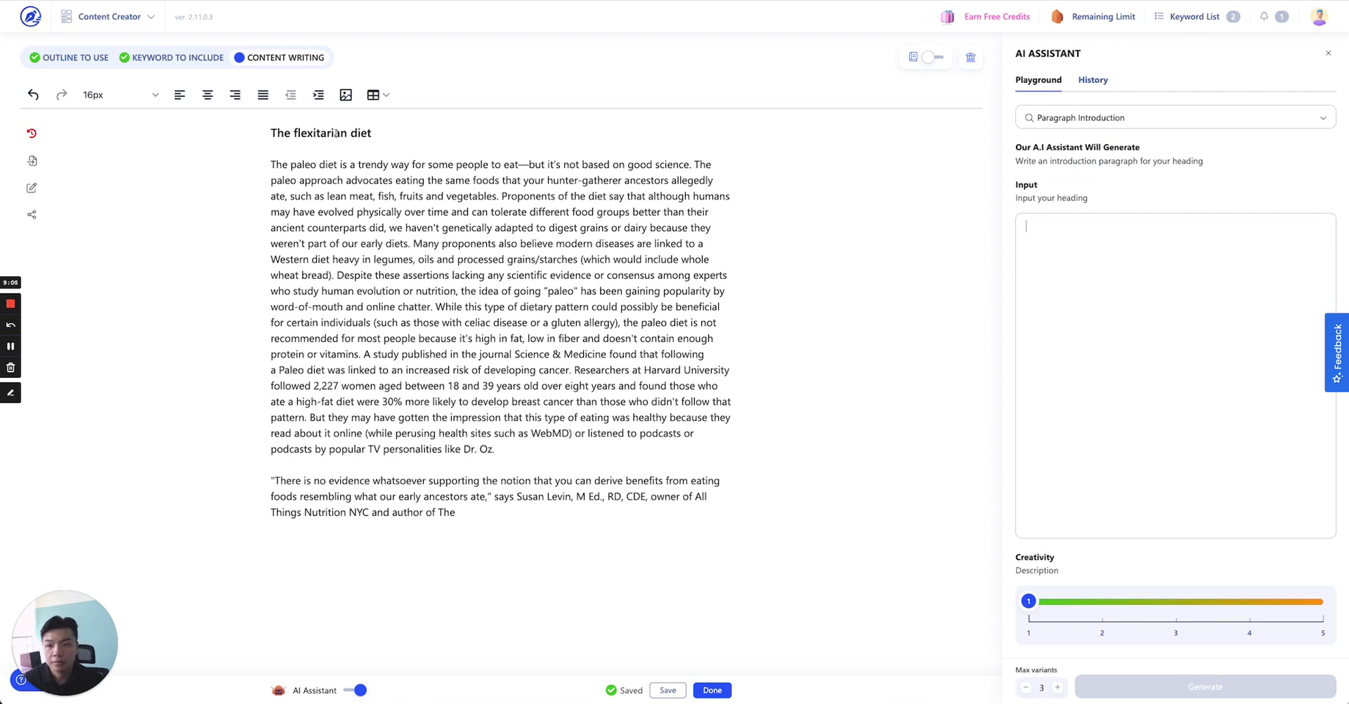
drag(372, 133, 269, 133)
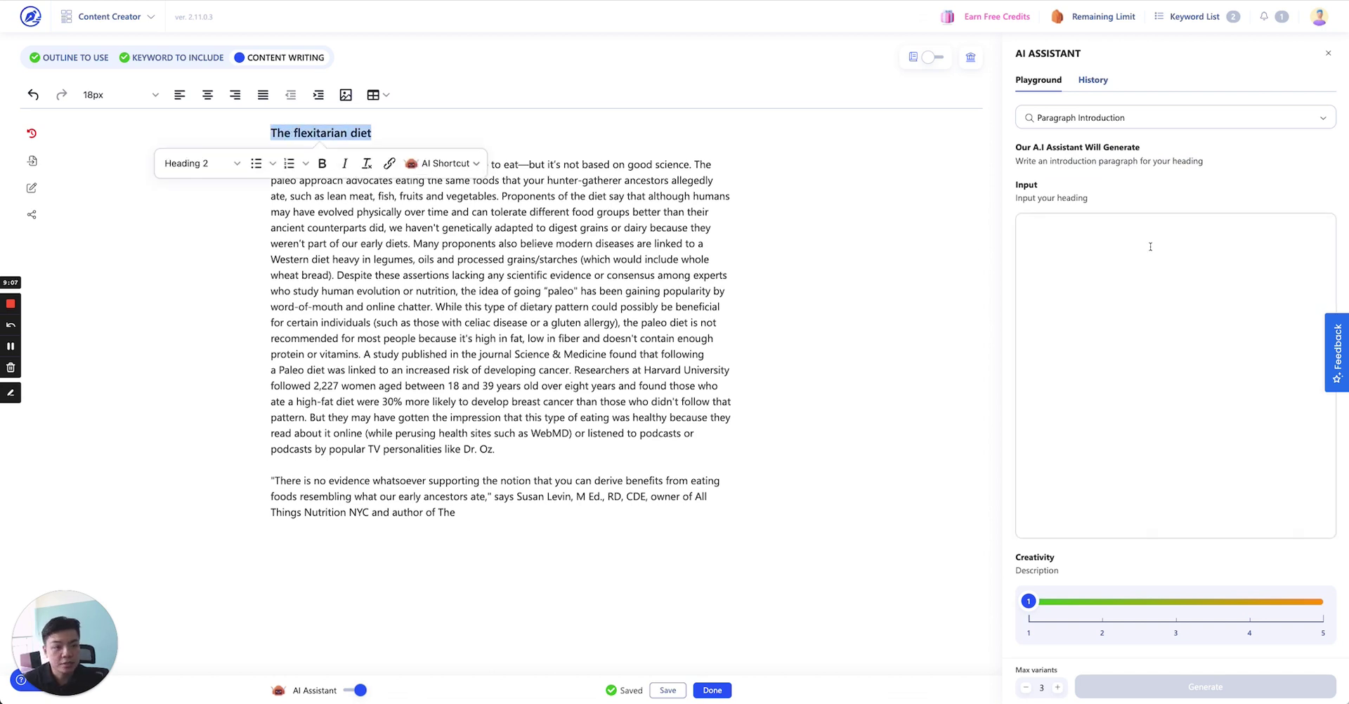
click(1150, 246)
key(ctrl+v)
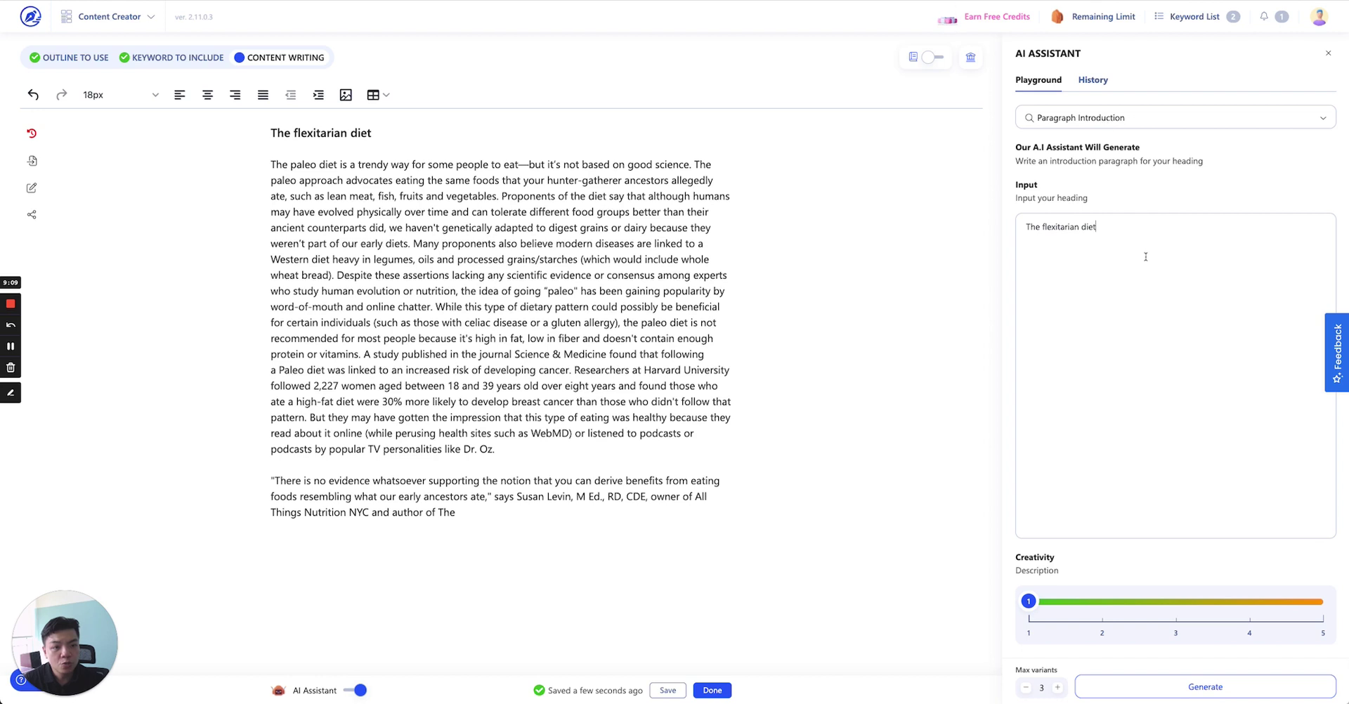
- Switch the AI Assistant template to Next Paragraph and clear the heading text from its input
click(1109, 121)
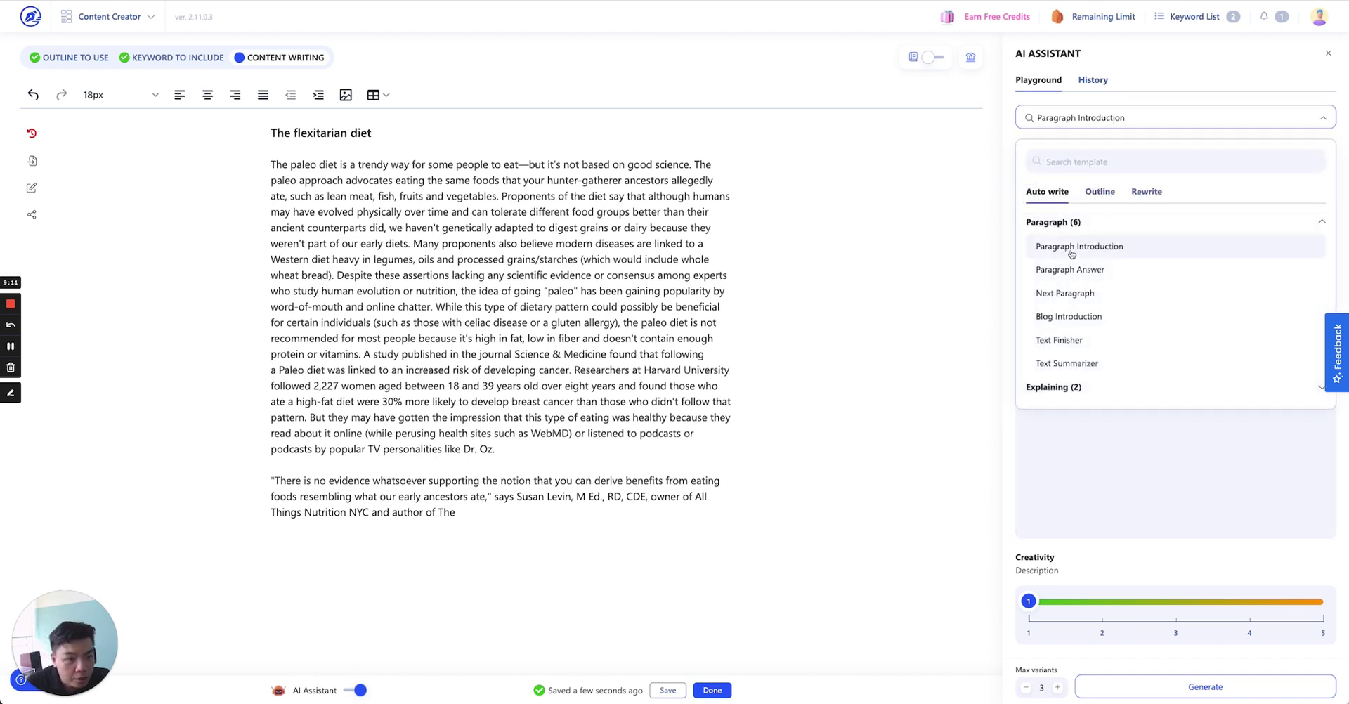
click(1078, 293)
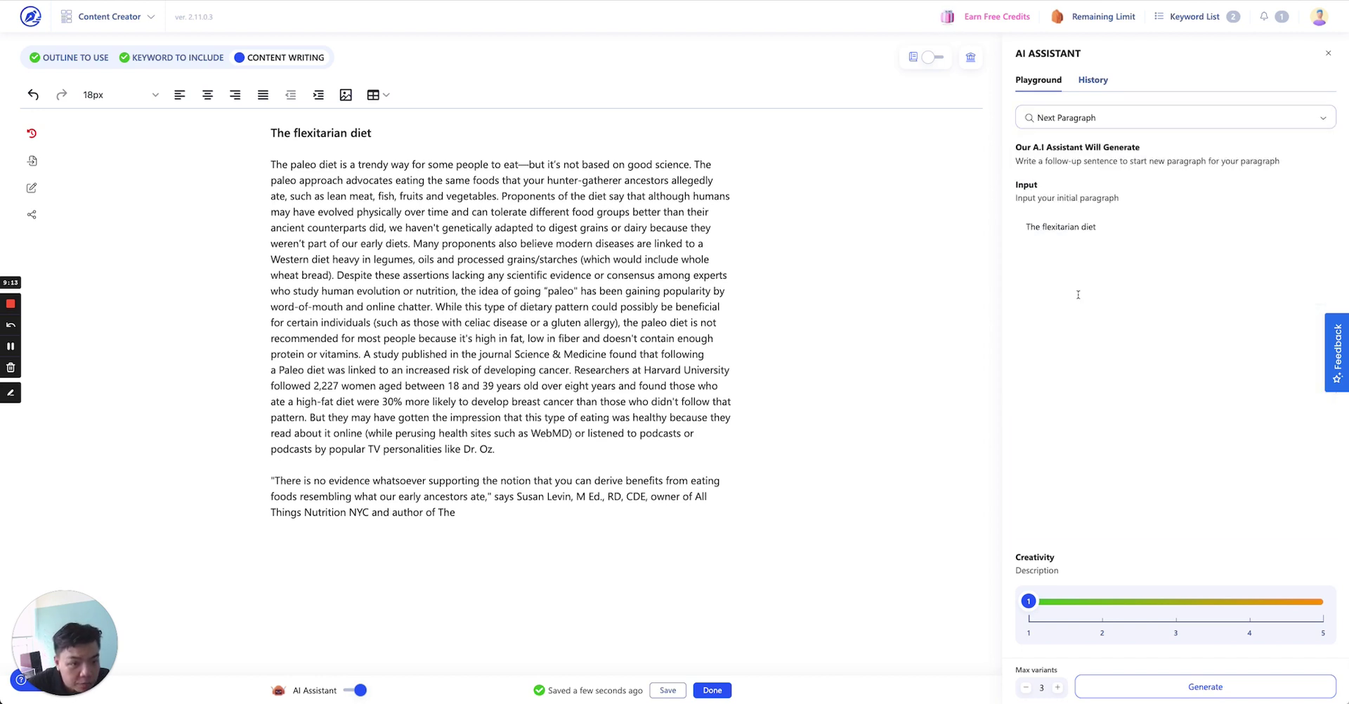
triple_click(1103, 240)
key(BackSpace)
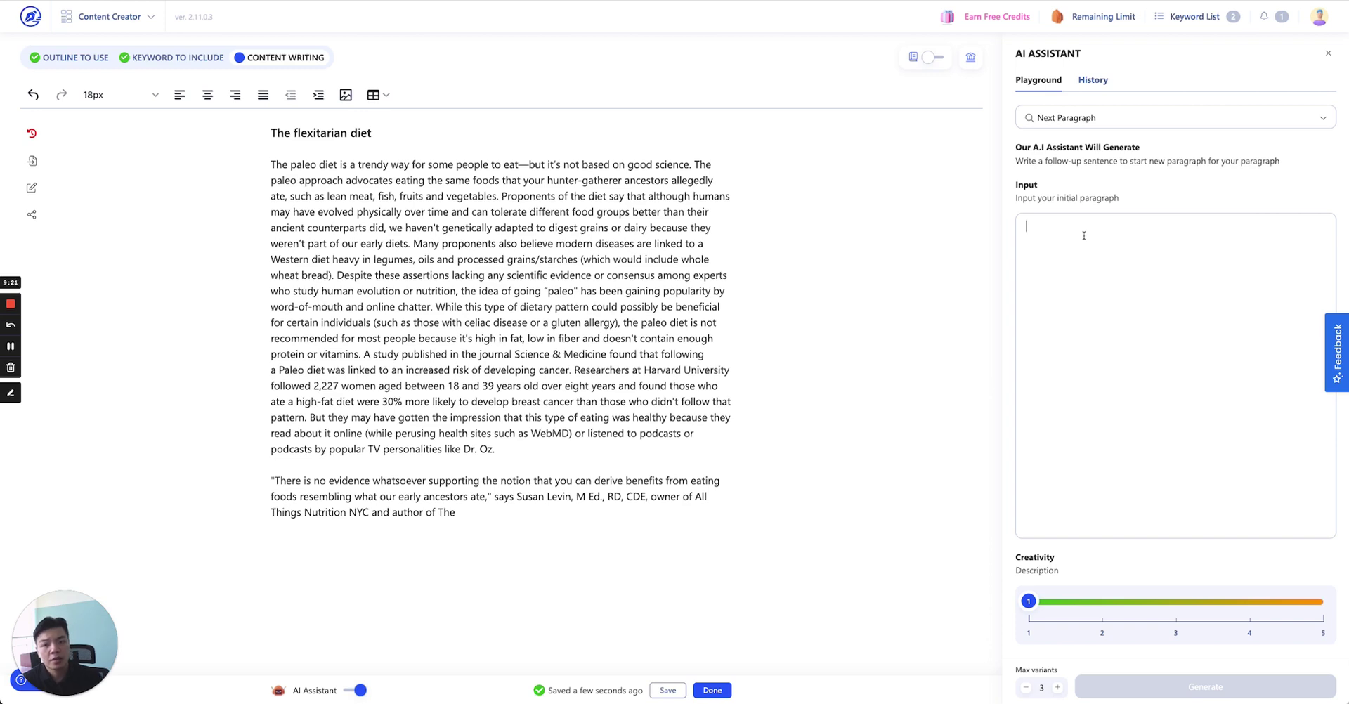
- Generate three Next Paragraph variants using the article's first paleo diet paragraph as the input
drag(494, 448, 271, 164)
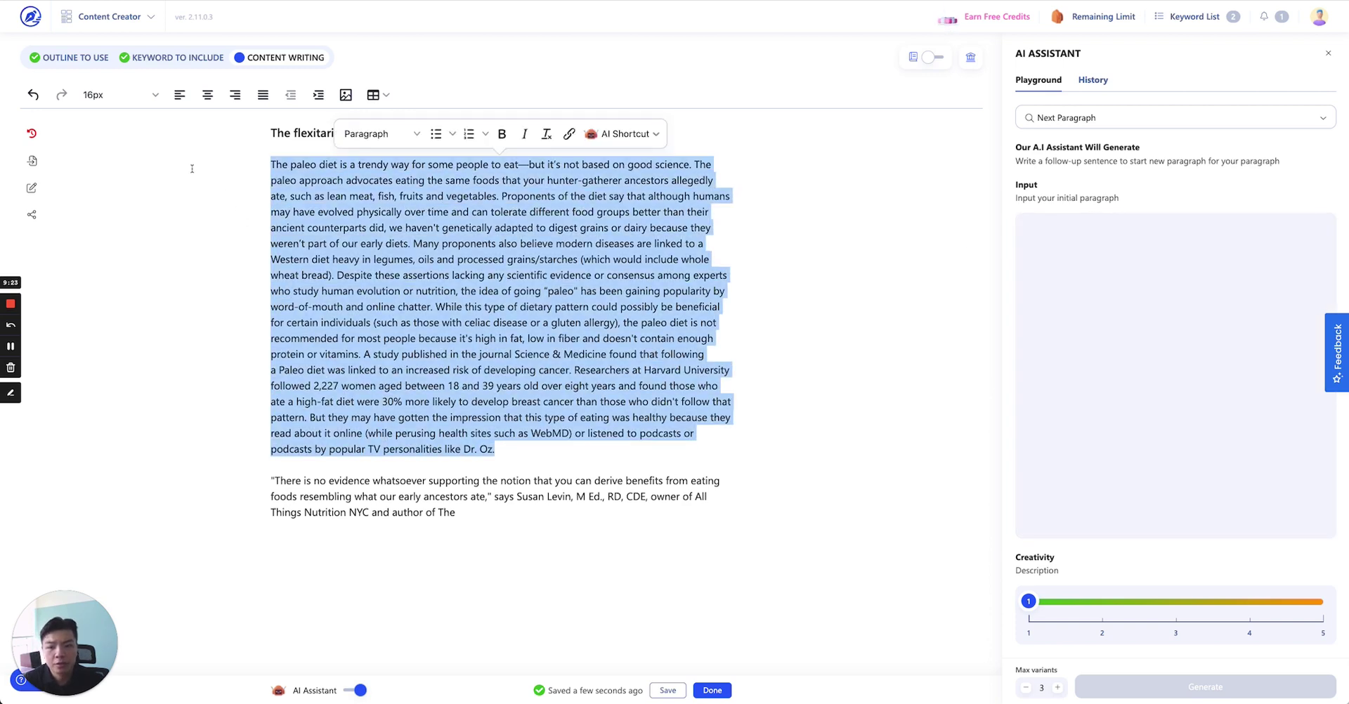
key(ctrl+c)
click(1288, 359)
key(ctrl+v)
click(1205, 686)
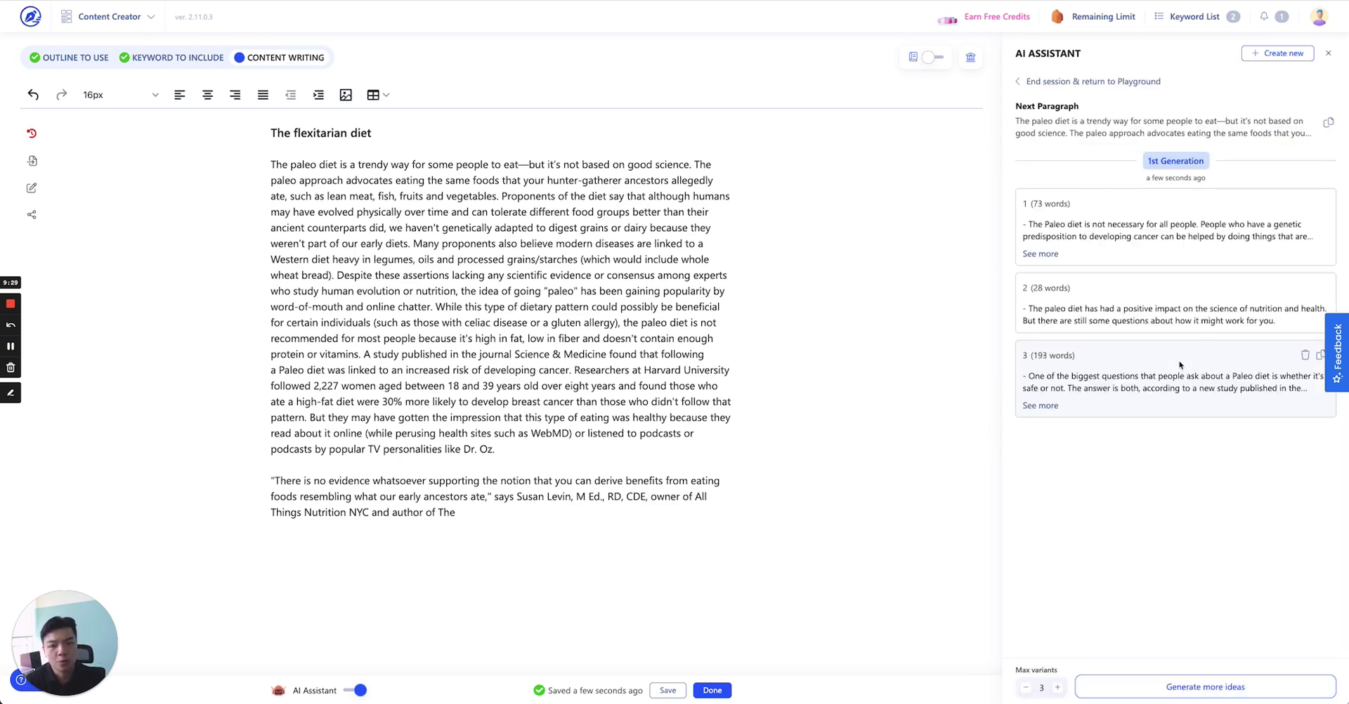
- Copy the first generated variant in after the first paragraph, removing its leading dash and making it a separate paragraph
click(1050, 253)
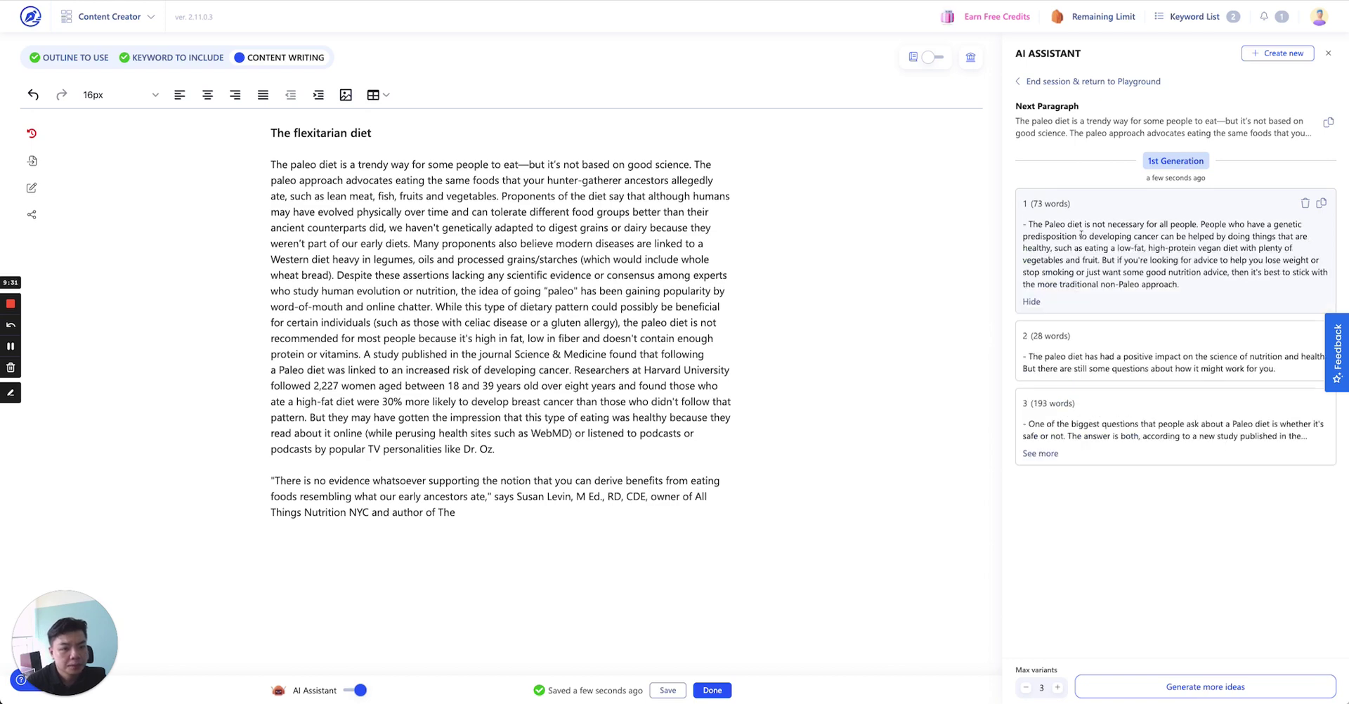
click(1320, 203)
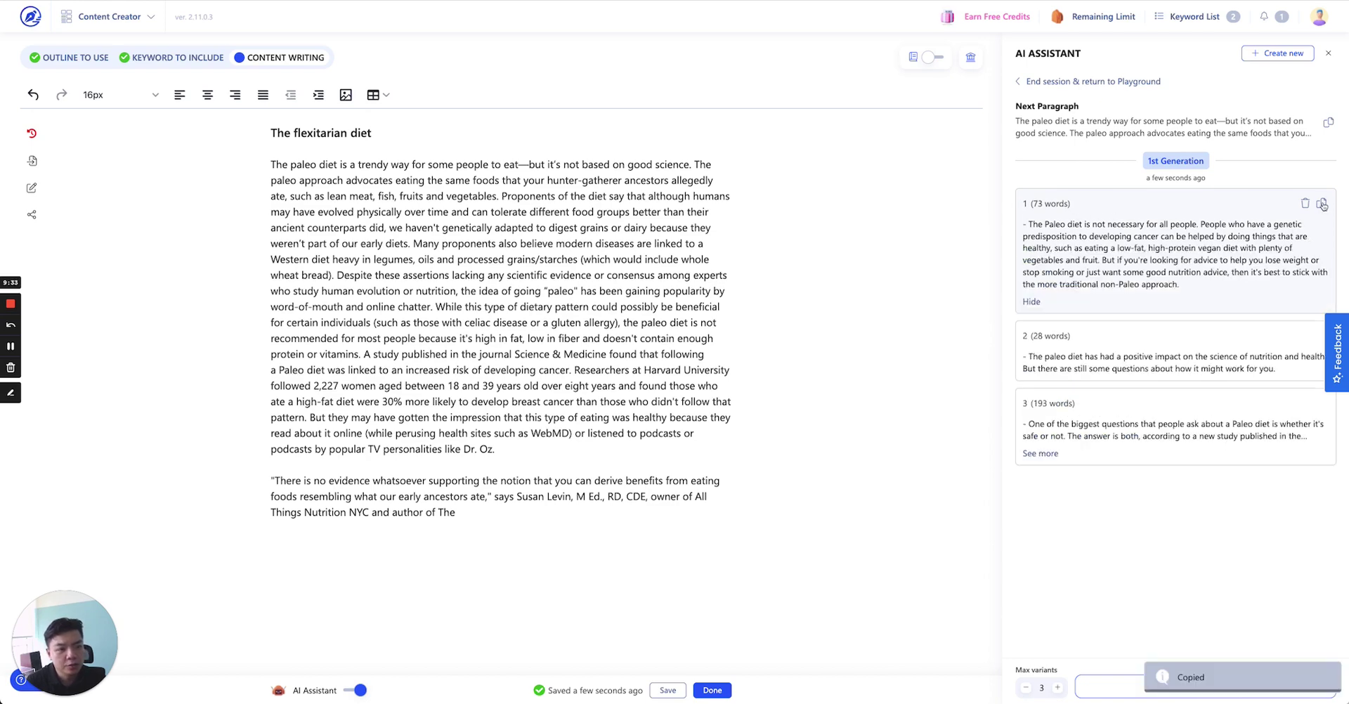
key(ctrl+v)
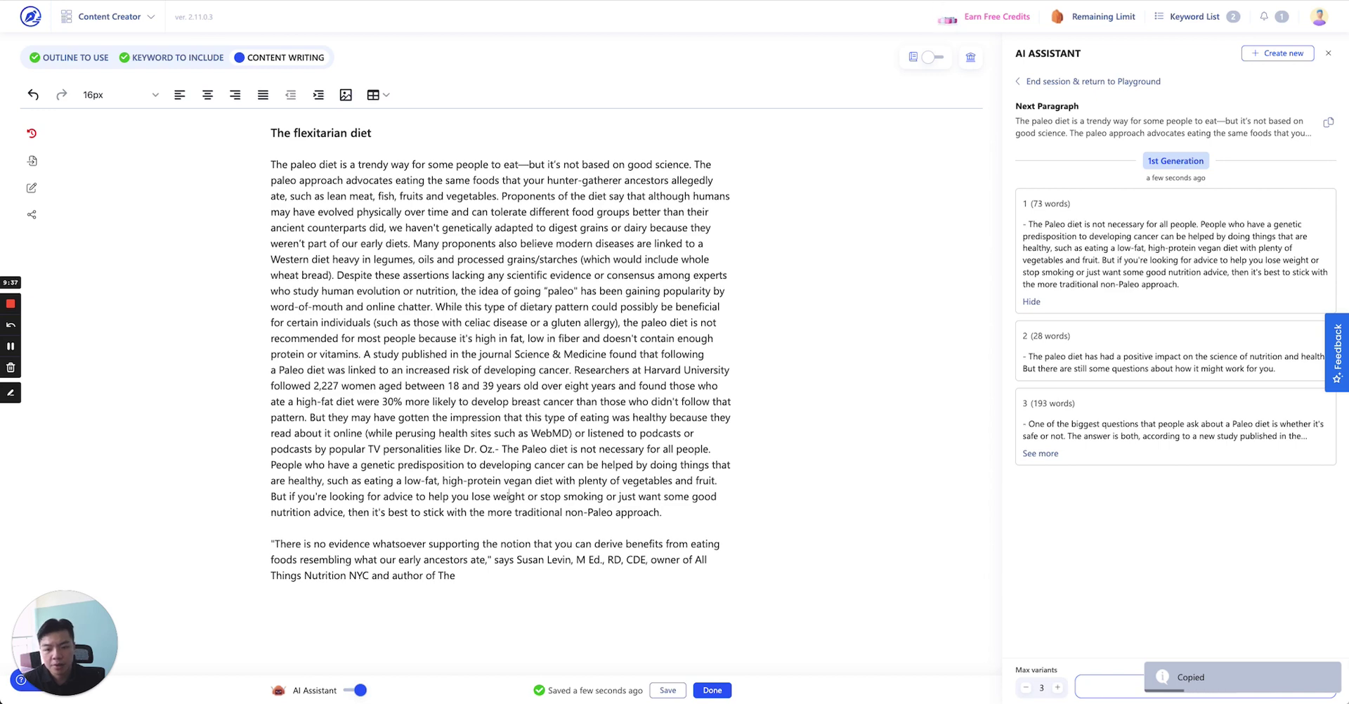
key(BackSpace)
key(BackSpace)
key(Return)
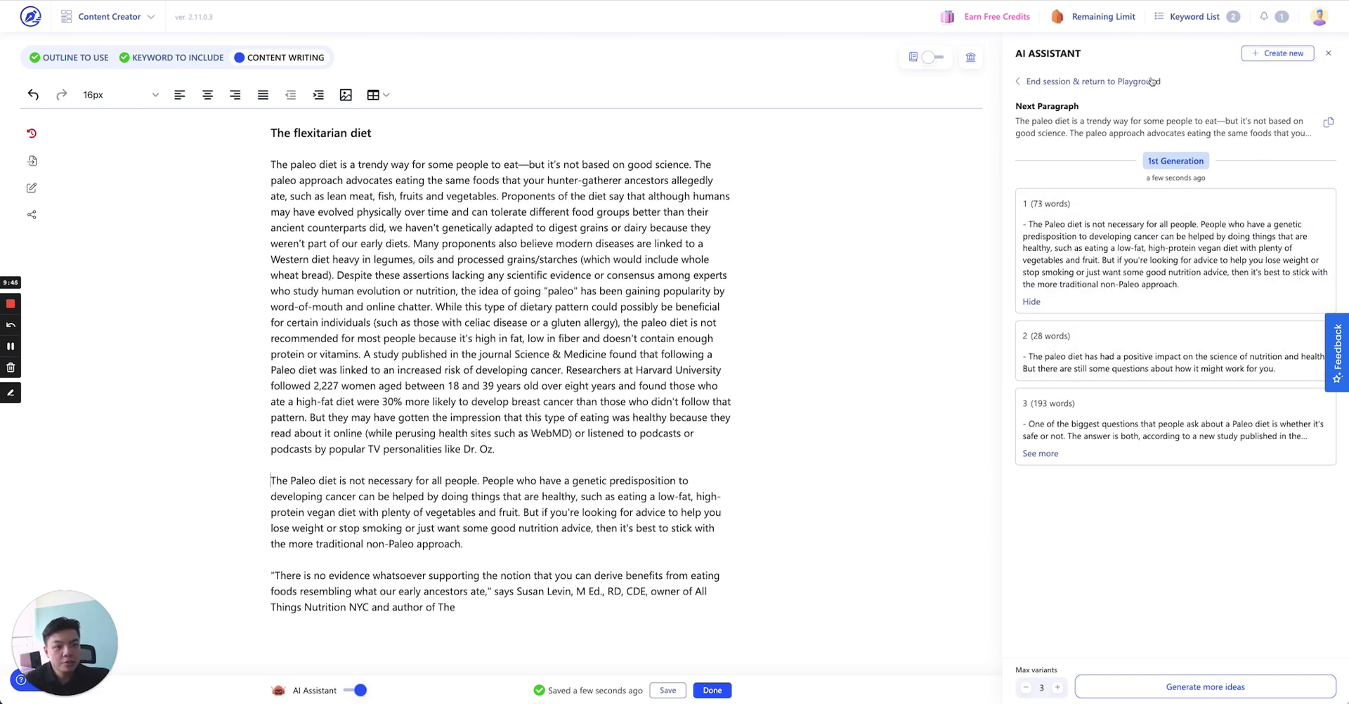
- End the session and review today's AI Assistant history, reading the full "The paleo diet" Write From Outline result
click(1077, 81)
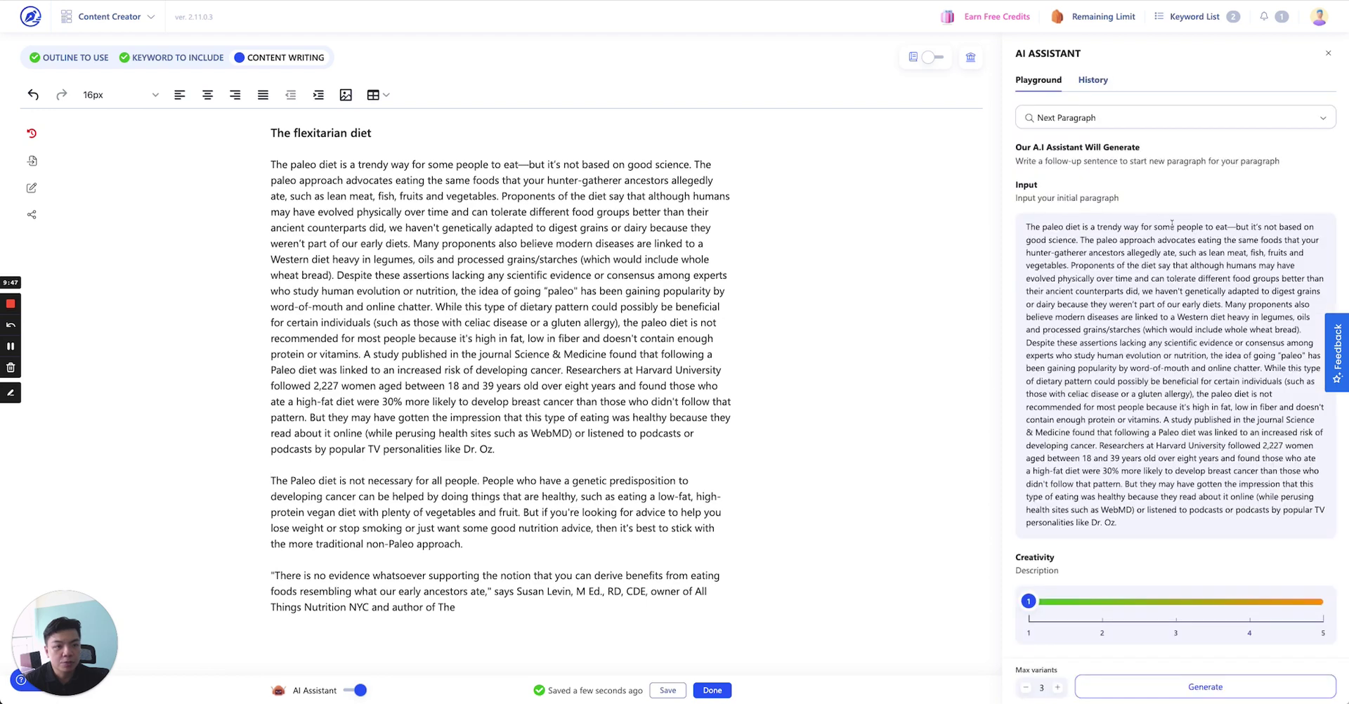
click(1086, 82)
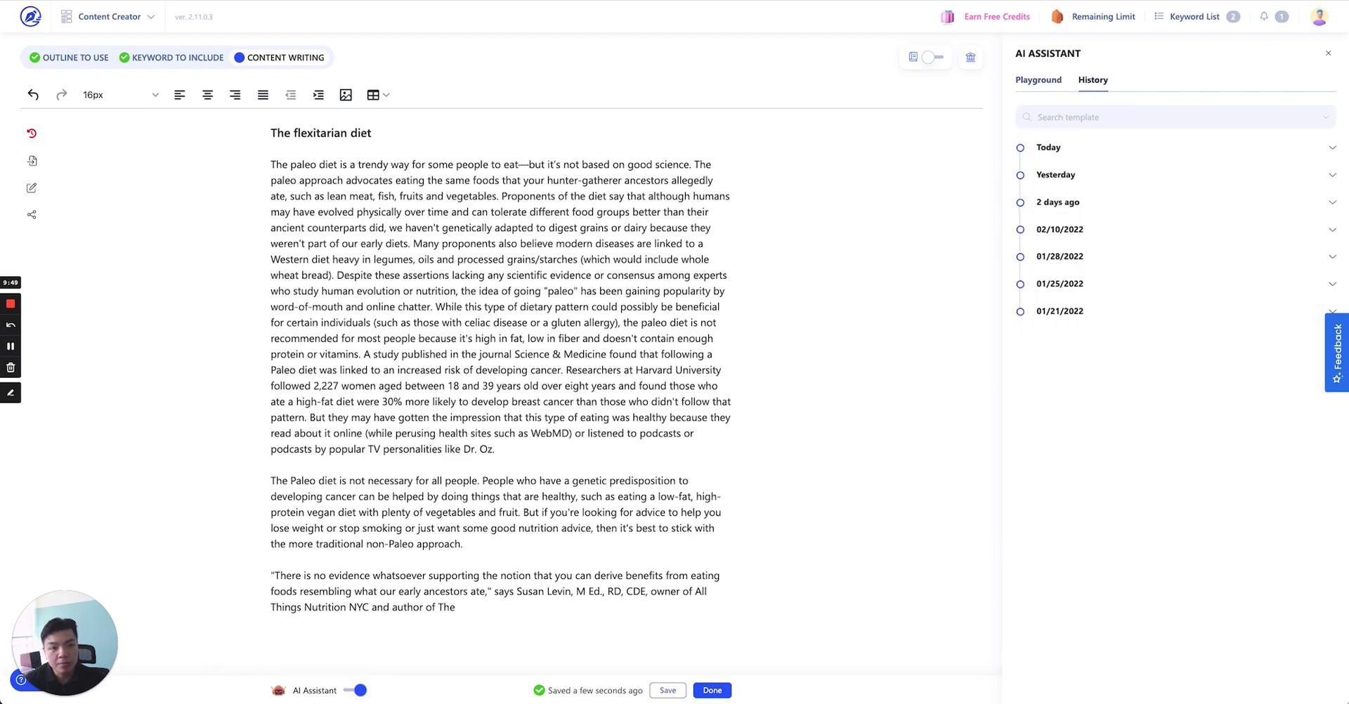
click(1052, 148)
scroll(1082, 295, down, 10)
scroll(1087, 325, up, 10)
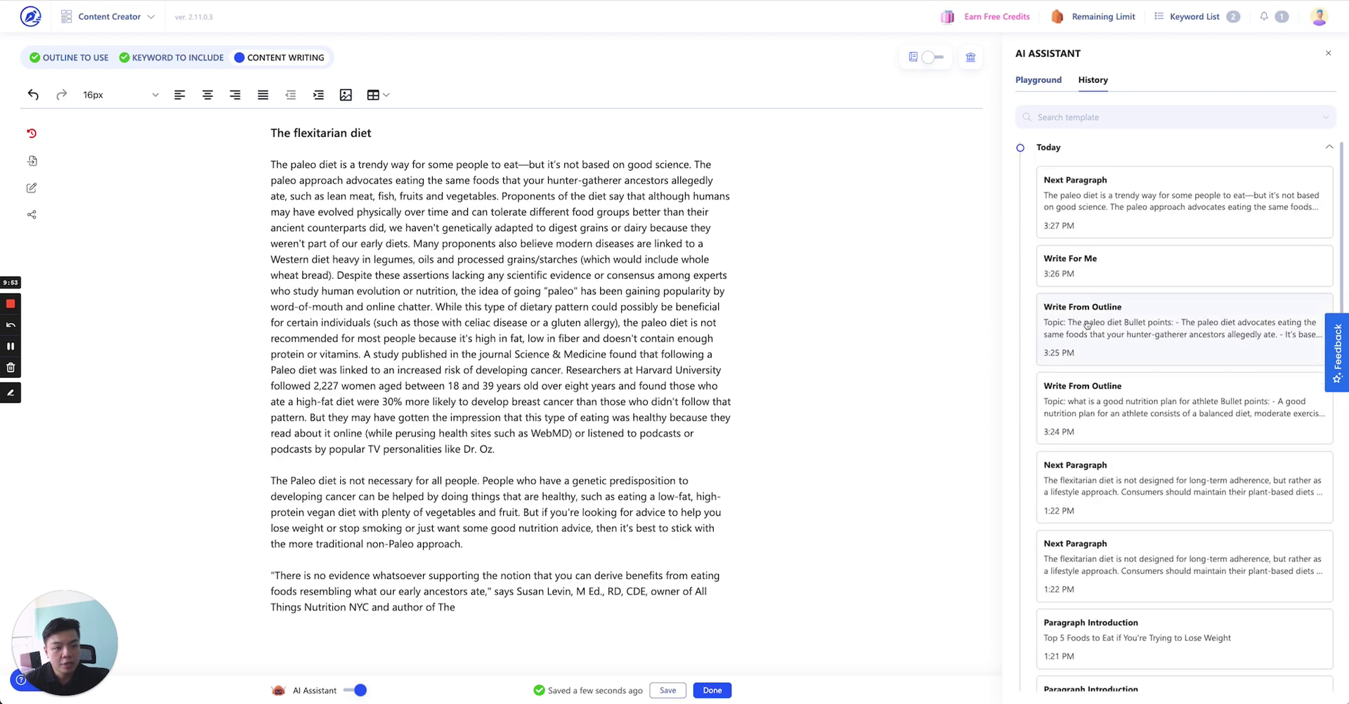
click(1117, 323)
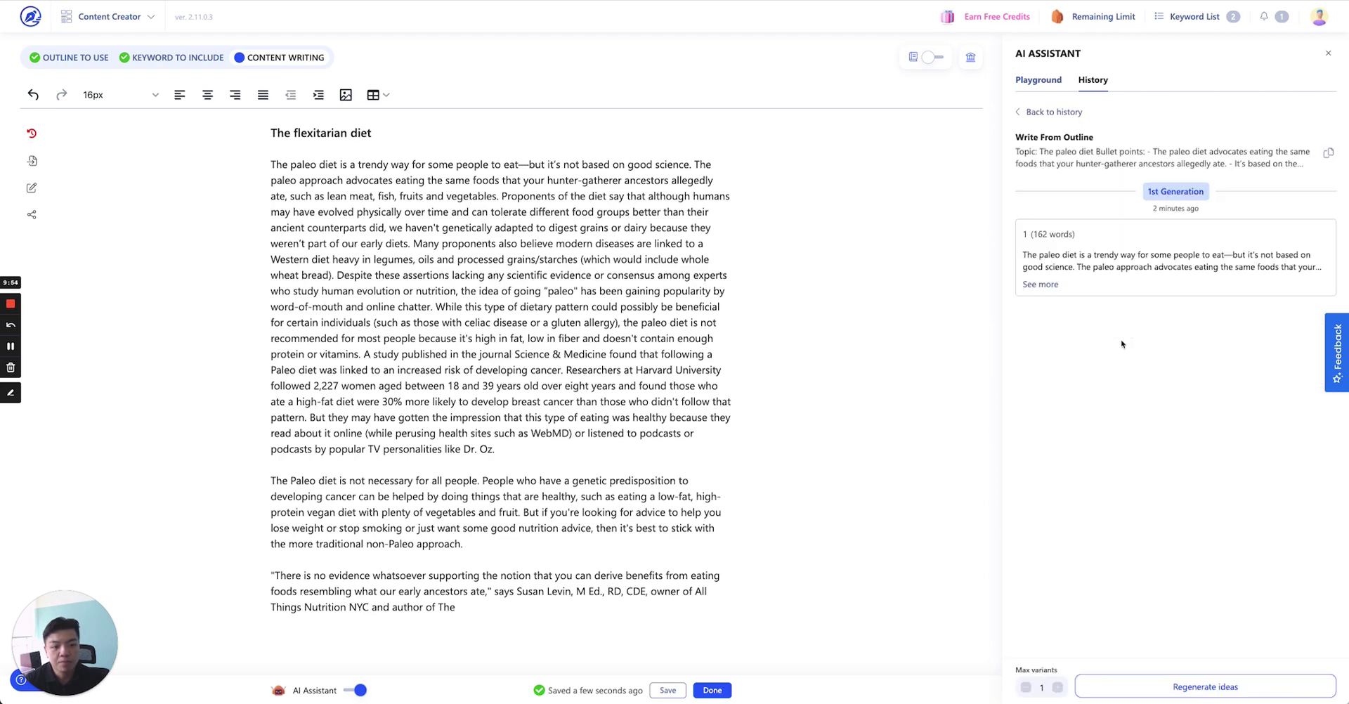
click(1051, 289)
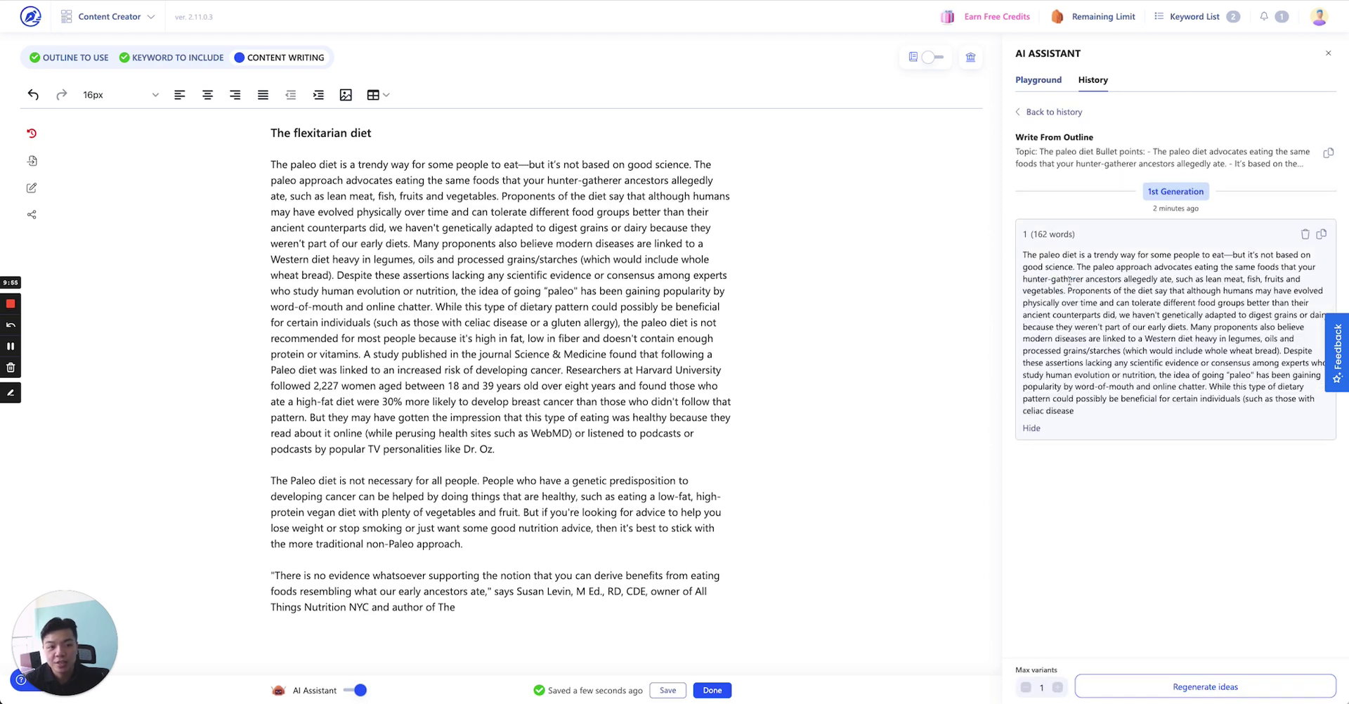
click(1047, 112)
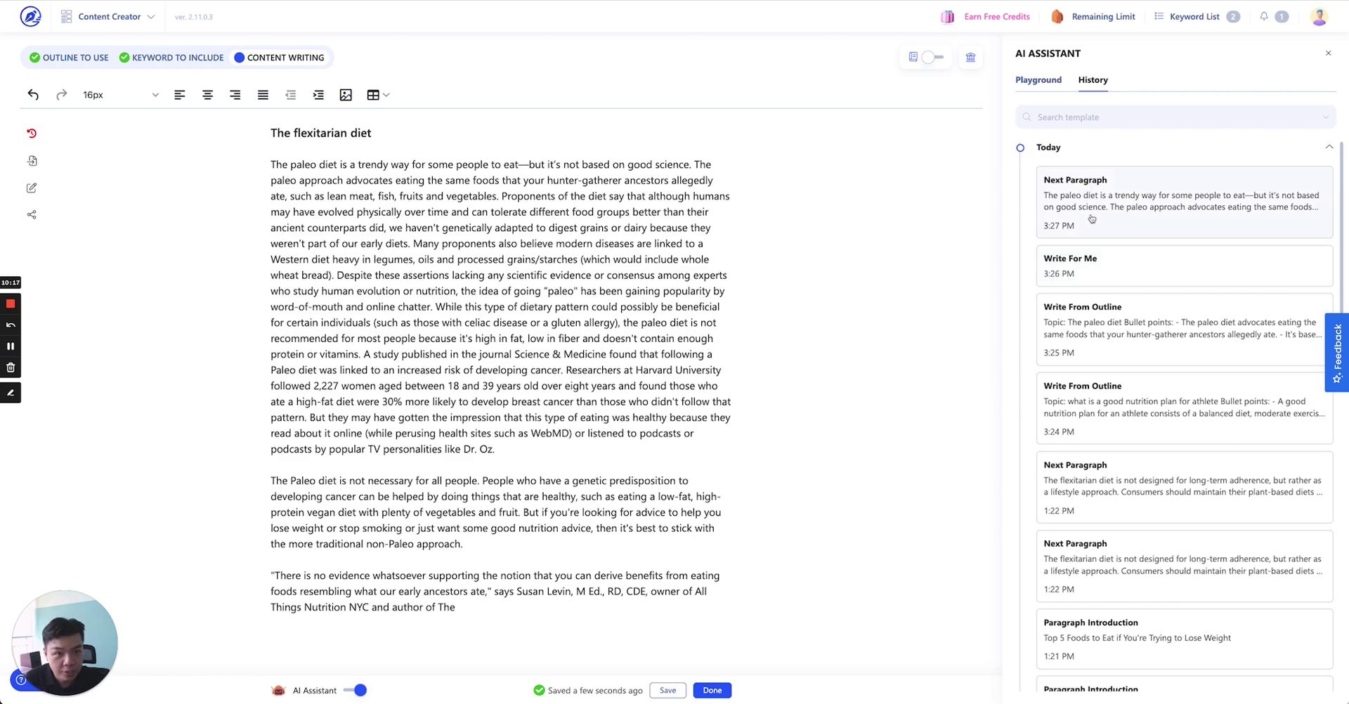
- Find yesterday's "Intermittent fasting" Write From Outline entry in the history and copy its generated text
scroll(1138, 327, down, 10)
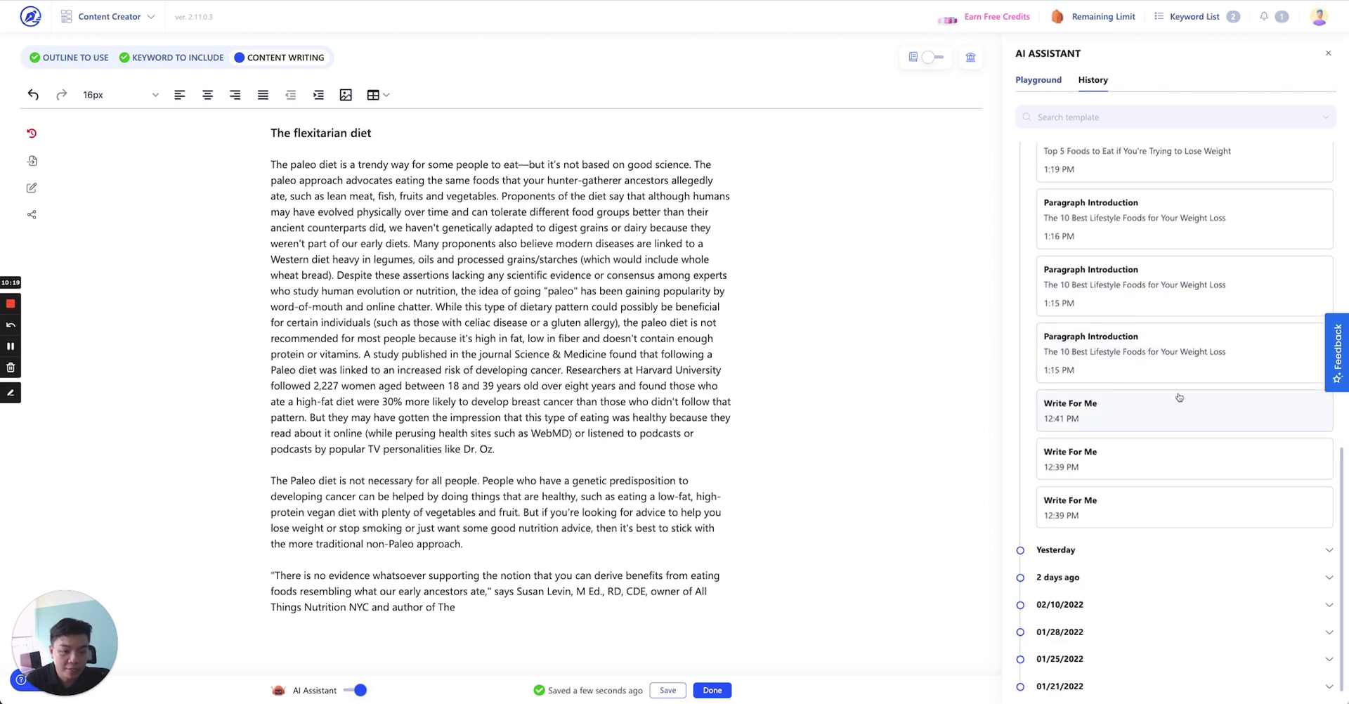
scroll(1179, 396, up, 10)
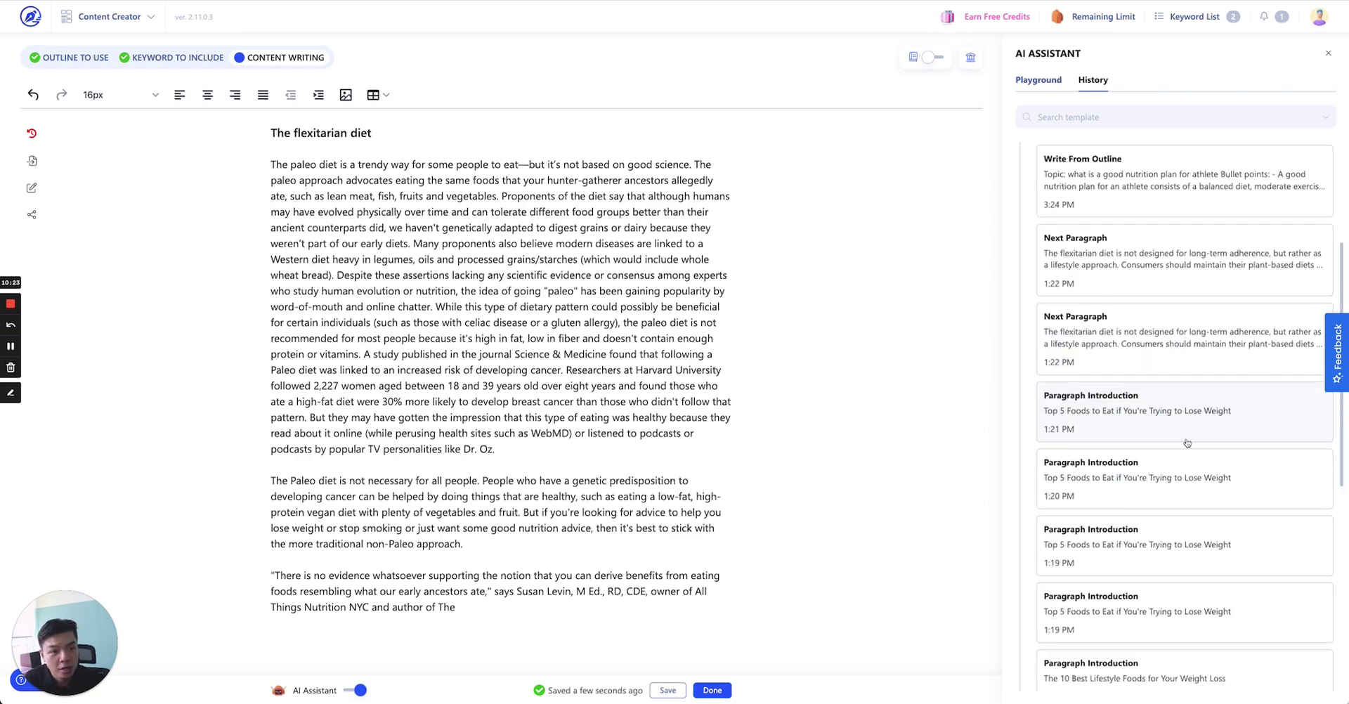
scroll(1113, 553, down, 10)
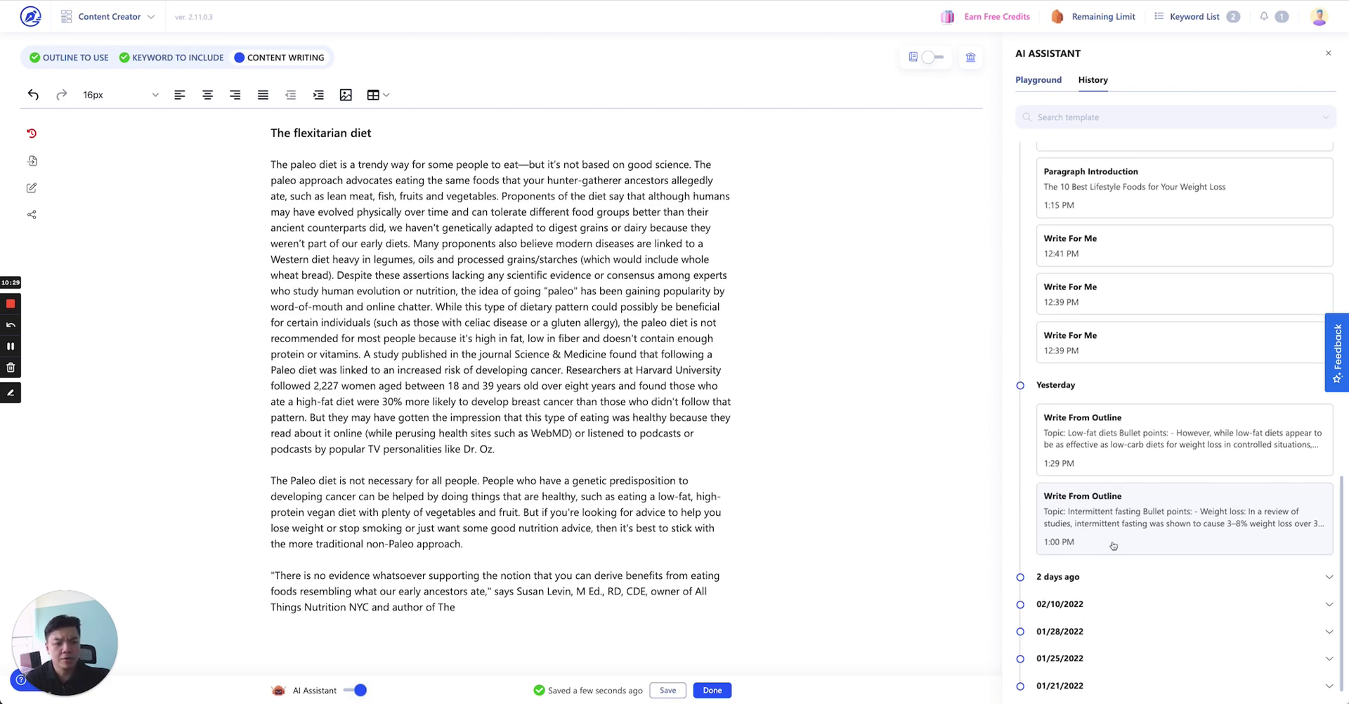
click(1113, 545)
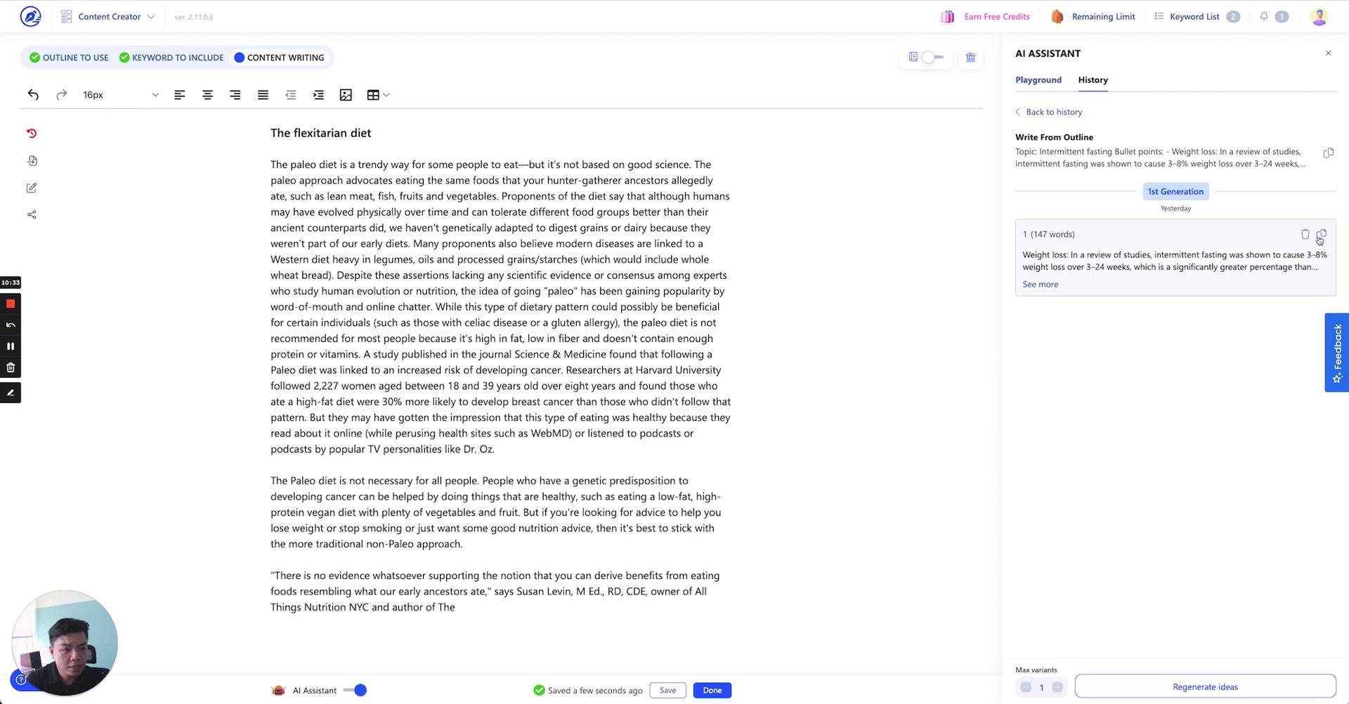
click(1318, 237)
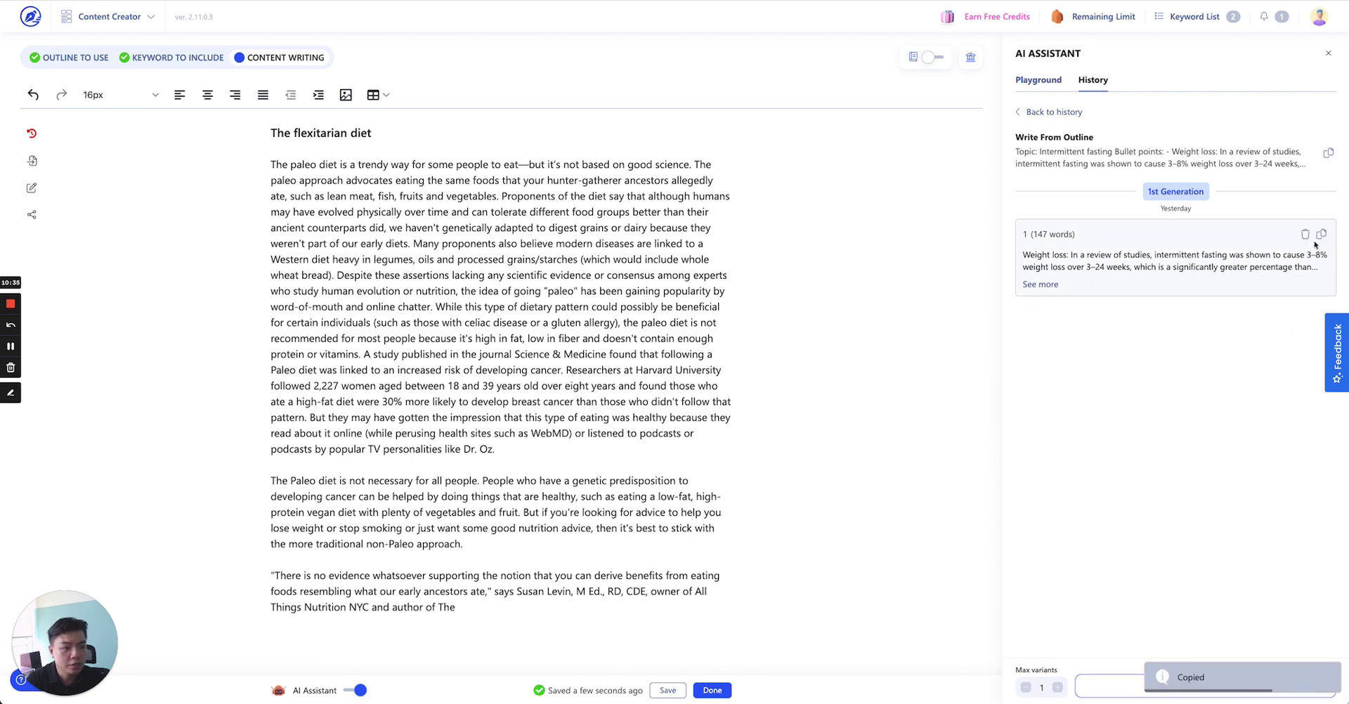
- Delete the generated intermittent fasting text from the history entry and check its deleted options
click(1304, 235)
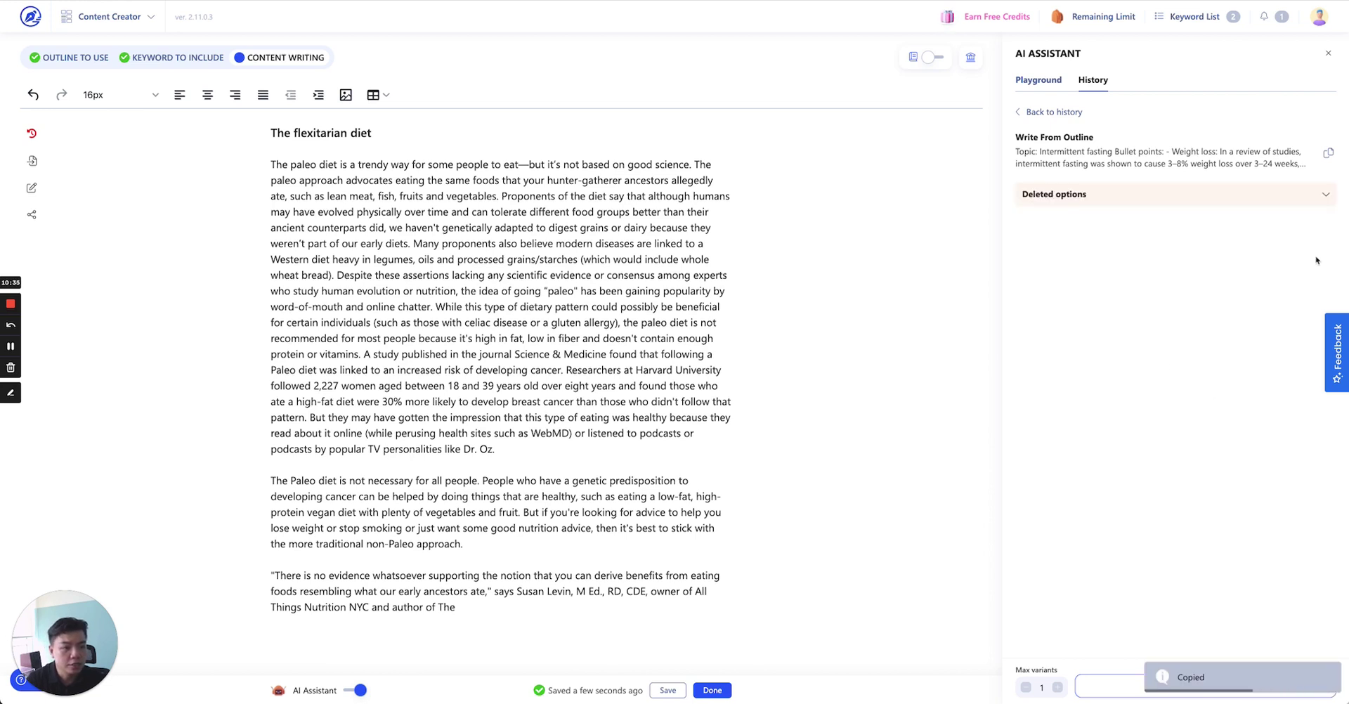
click(1080, 200)
click(1082, 201)
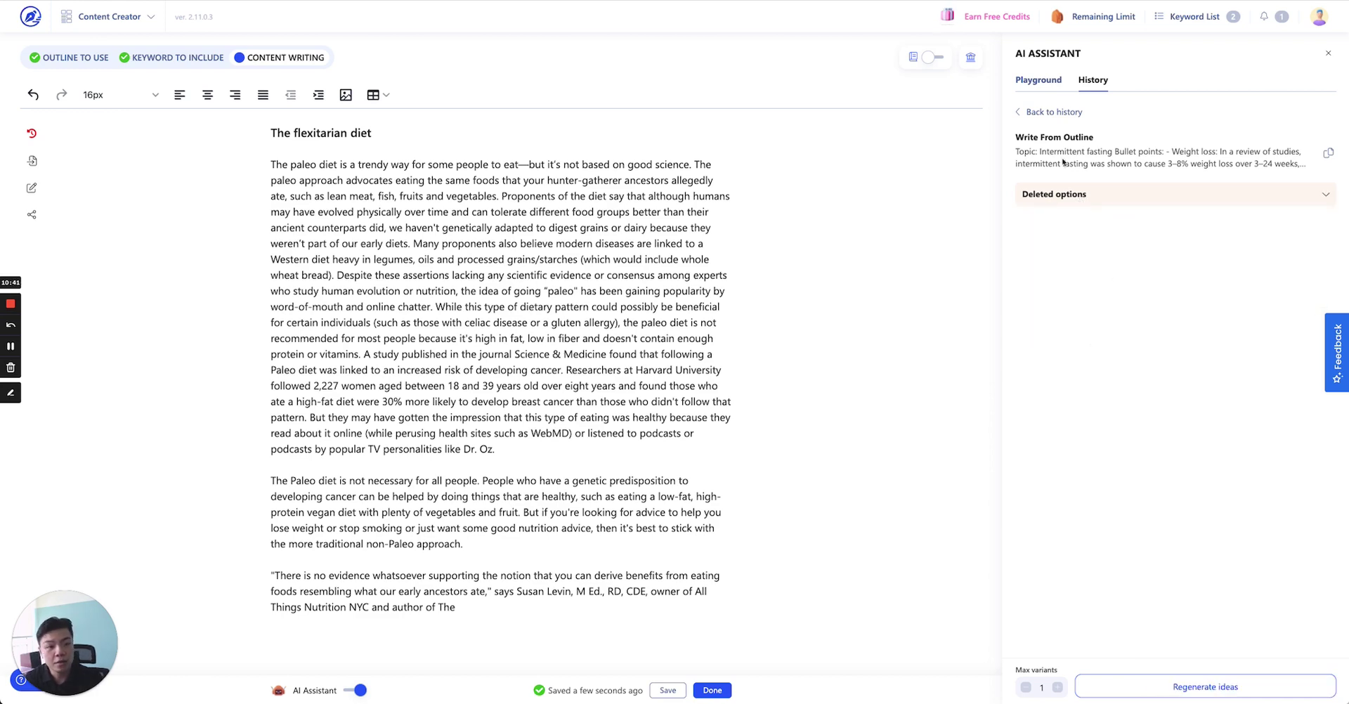
- Regenerate ideas from the Paragraph Introduction history entry "The 10 Best Lifestyle Foods for Your Weight Loss"
click(1075, 114)
click(1112, 206)
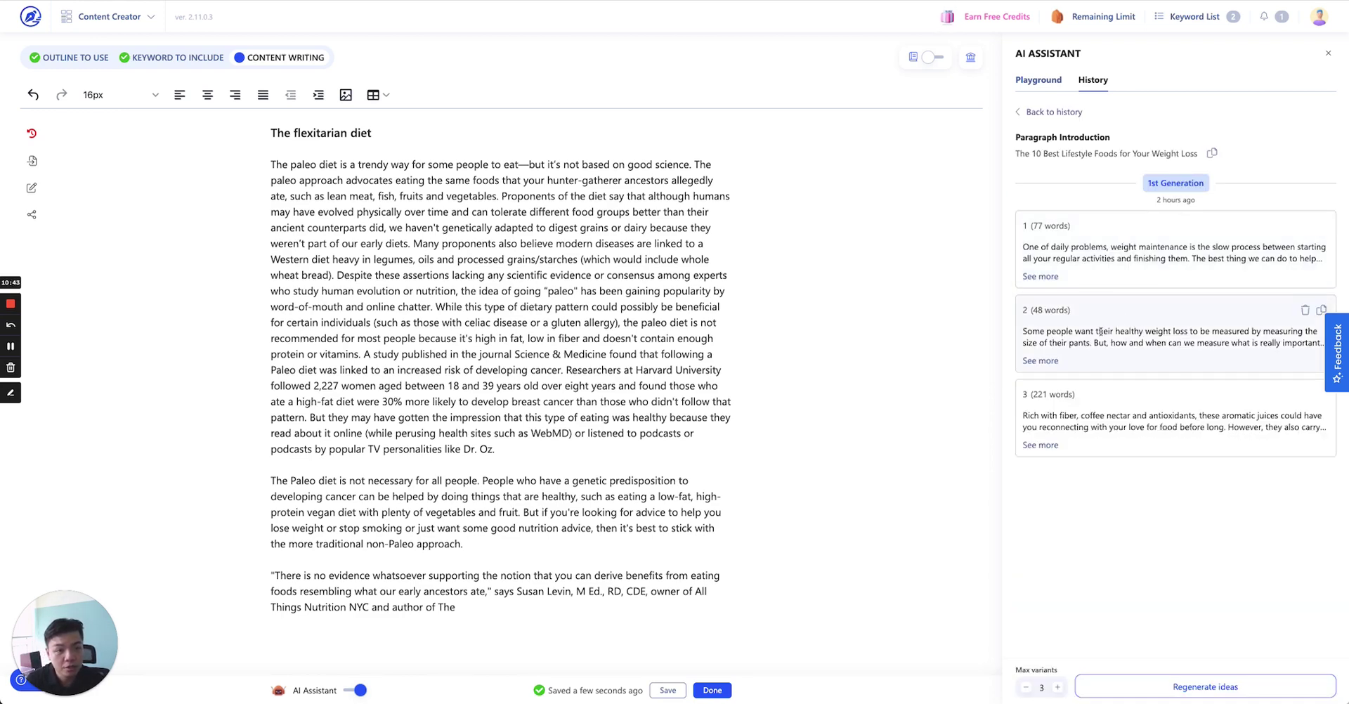
click(1173, 692)
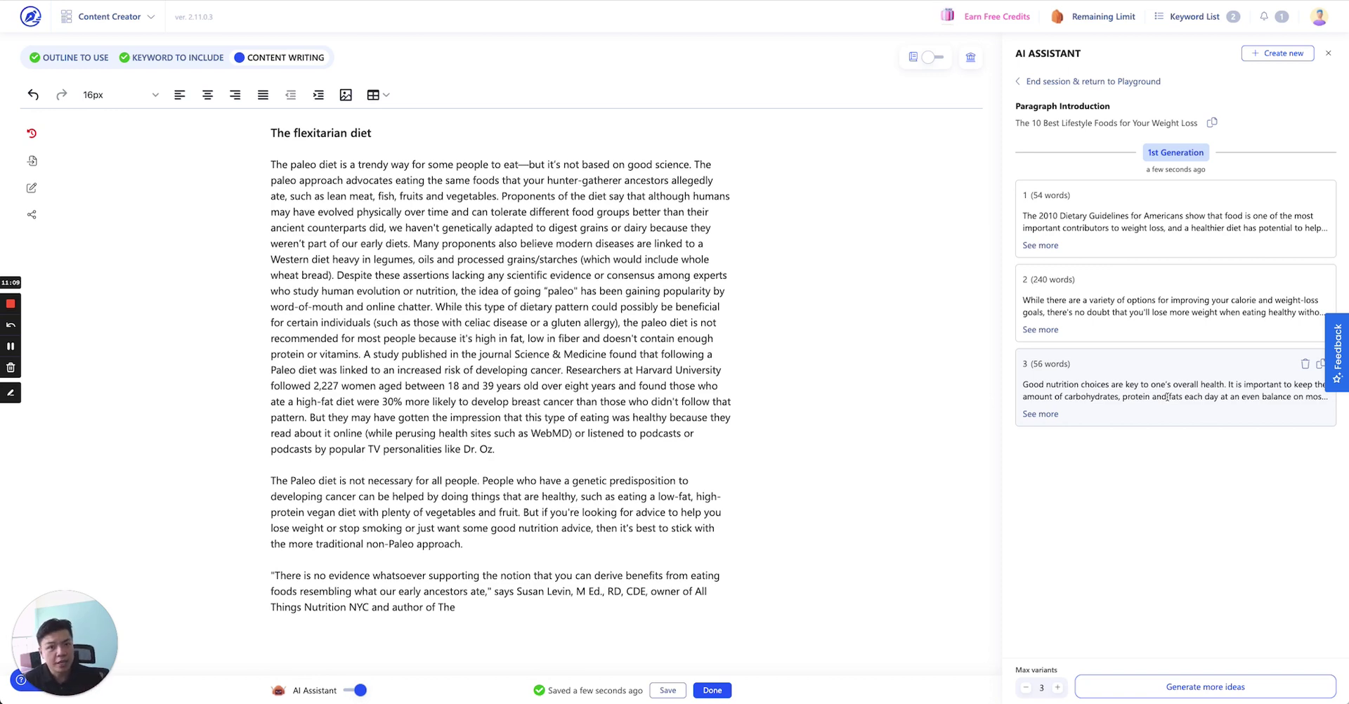
- End the generation session, look over the available Auto write templates and close the AI Assistant
click(1063, 83)
click(1102, 116)
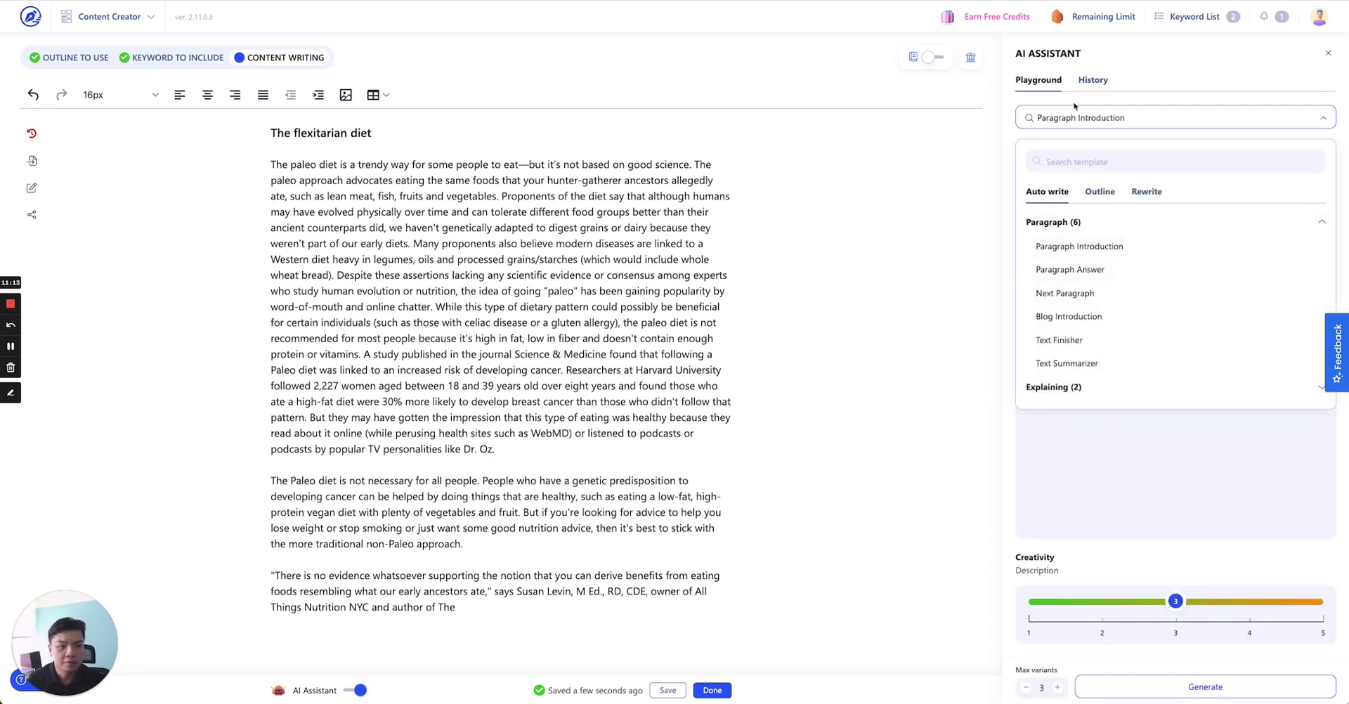
click(1076, 114)
click(1156, 227)
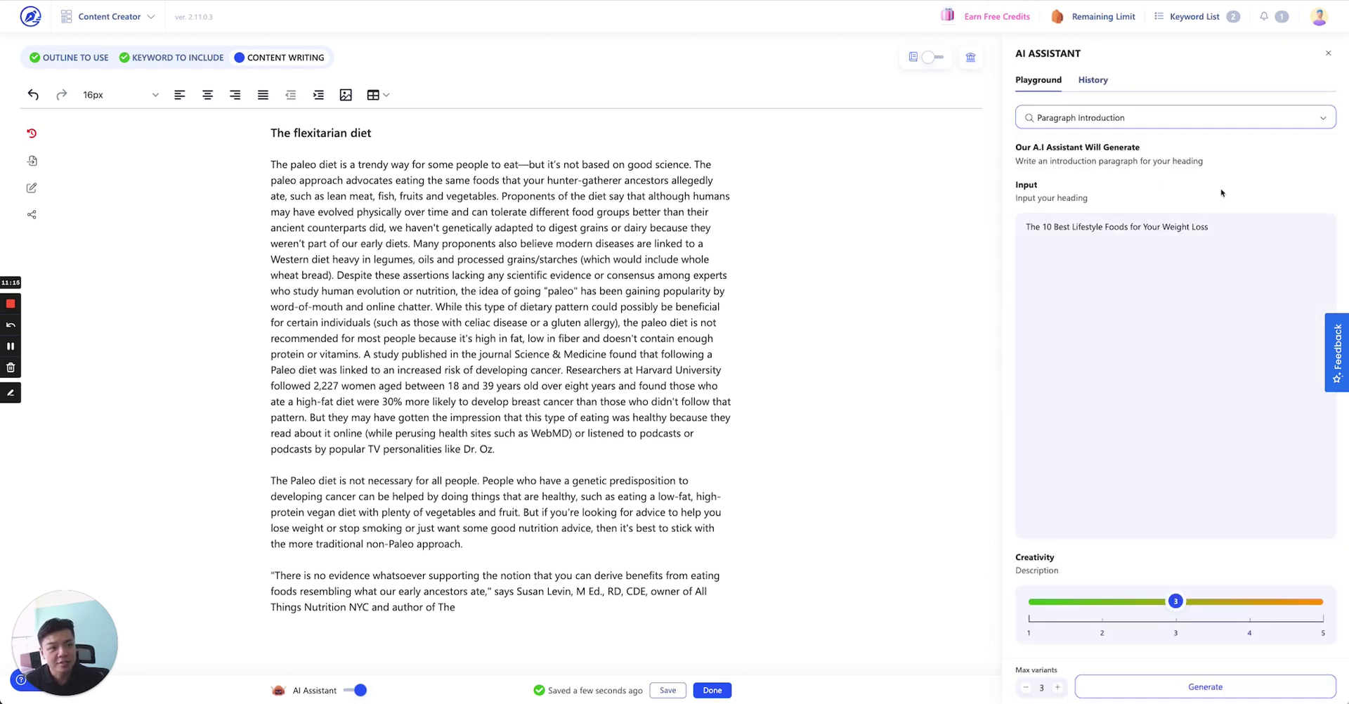
click(1327, 54)
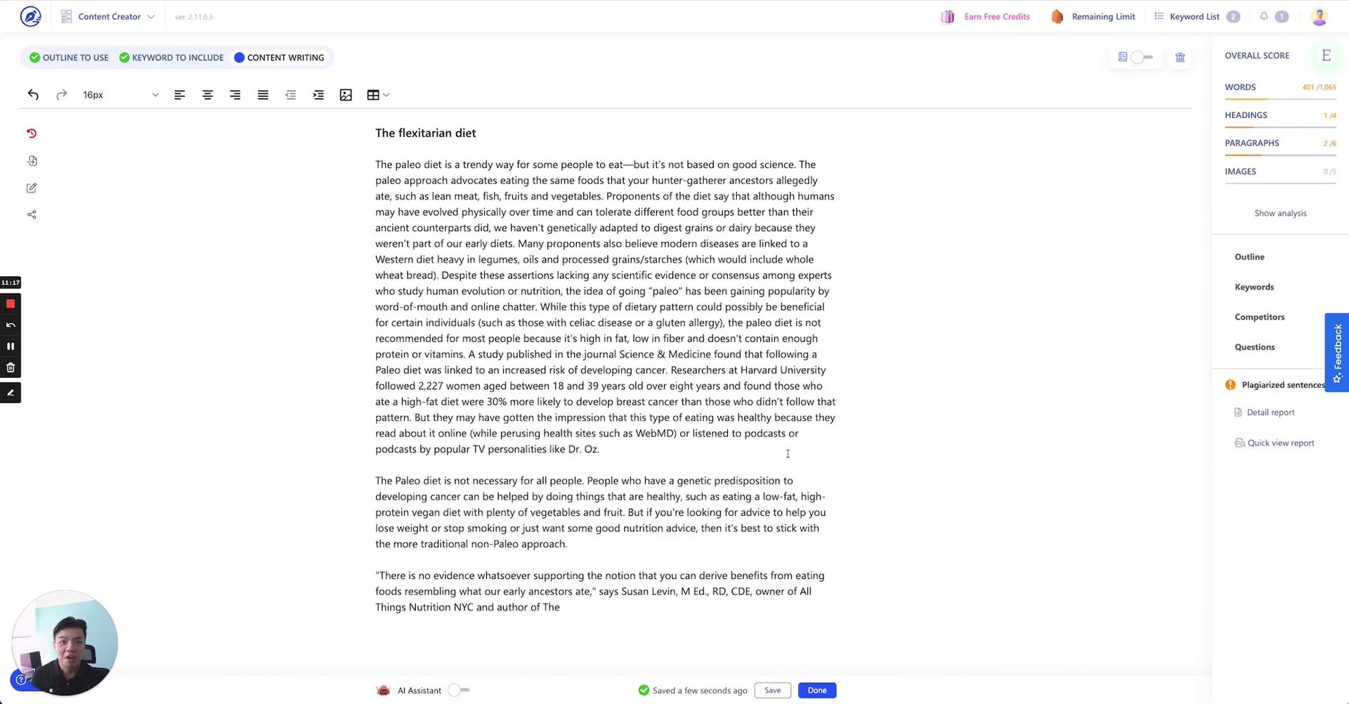